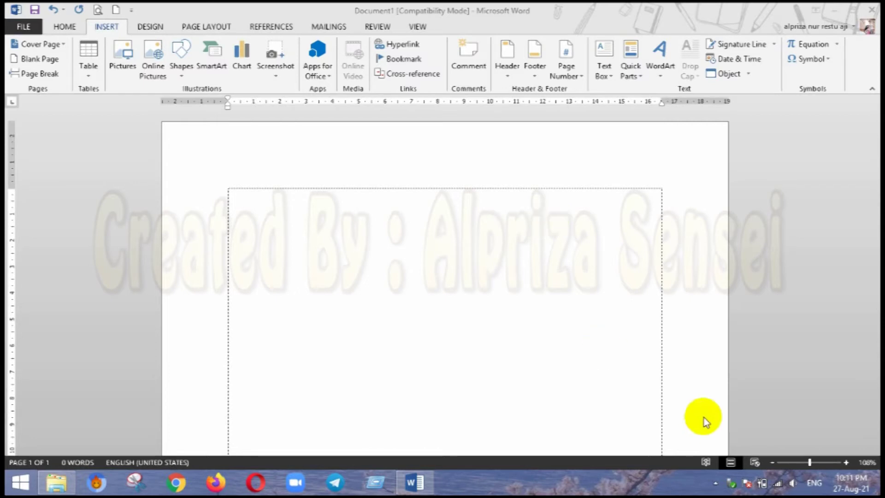
Step: Open the taskbar's hidden background apps list, then close it again
{"action": "left_click", "coordinate": [714, 487]}
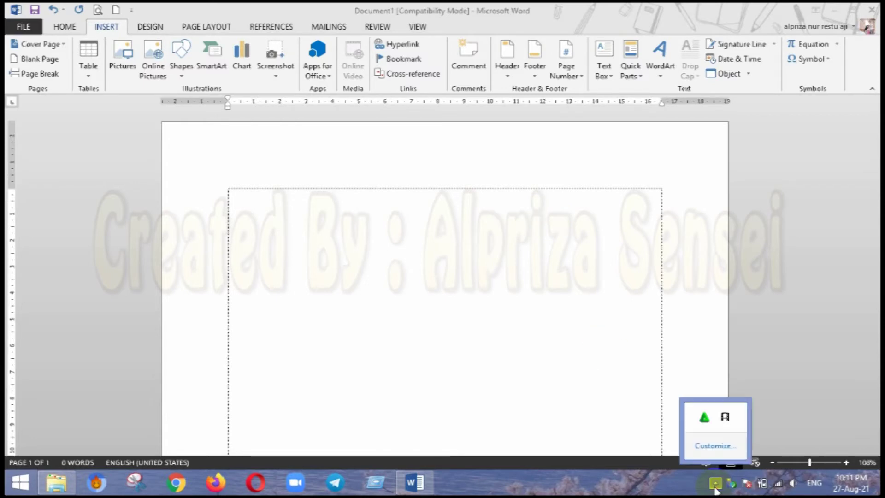
{"action": "left_click", "coordinate": [324, 227]}
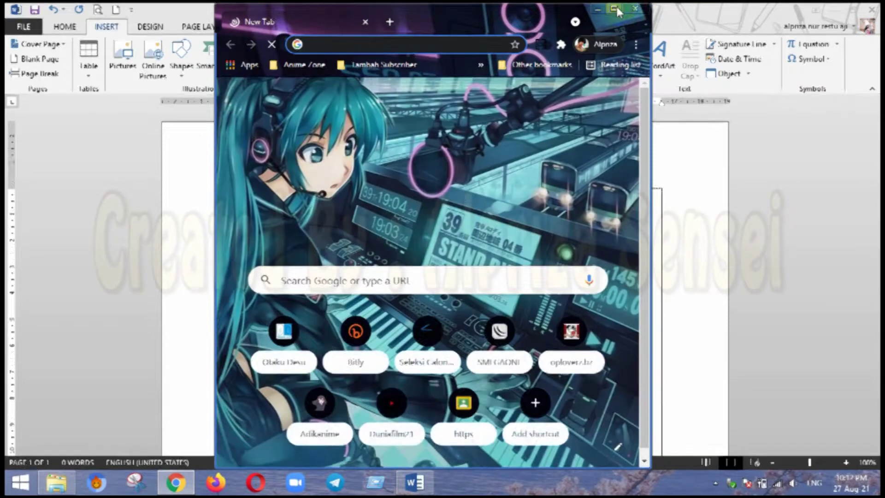
Step: Maximize Chrome, search 'cerita rakyat' and open the haibunda folk-tale article
{"action": "left_click", "coordinate": [613, 8]}
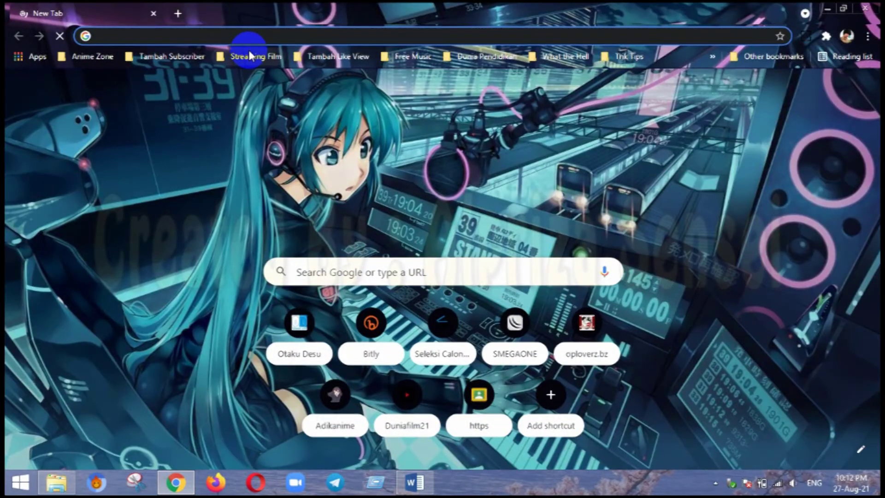
{"action": "type", "text": "ceri"}
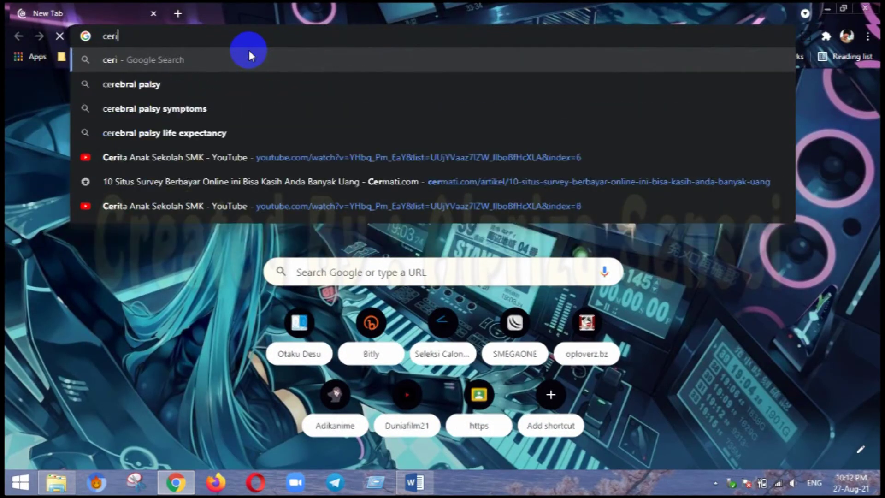
{"action": "type", "text": "ta "}
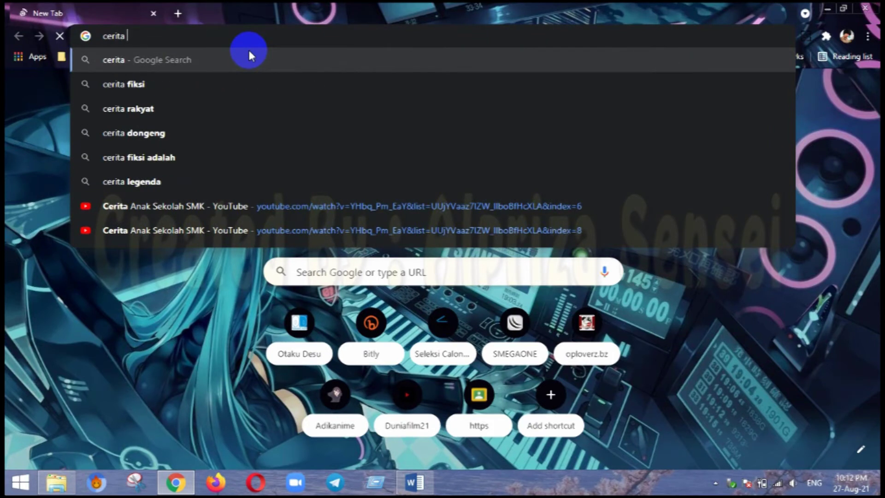
{"action": "type", "text": "rakyat"}
{"action": "key", "text": "Return"}
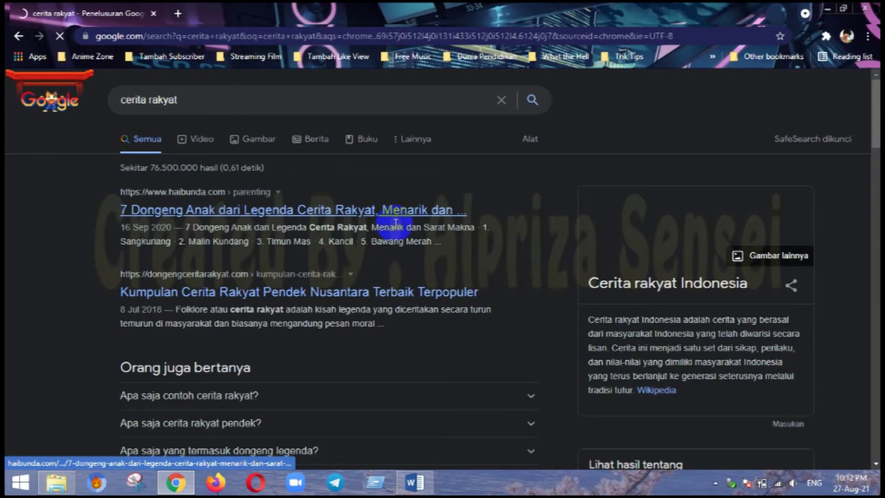
{"action": "left_click", "coordinate": [341, 210]}
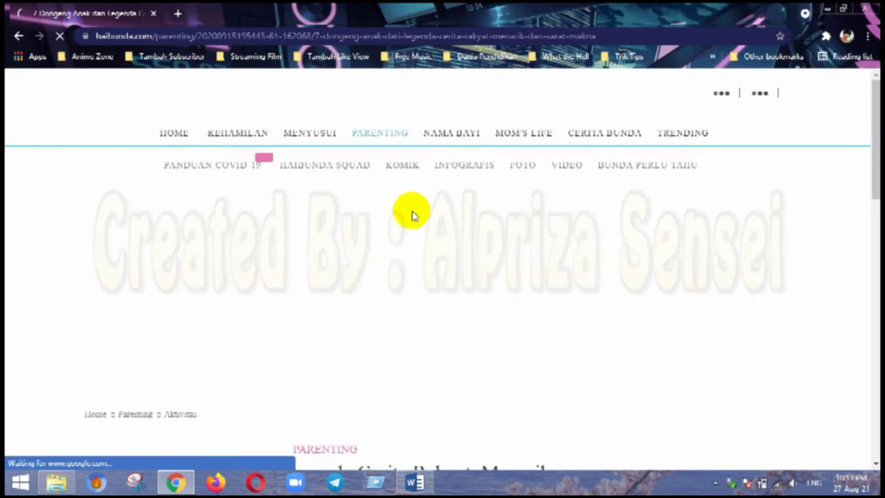
Step: Copy the Sangkuriang heading and story text from the article and return to Word
{"action": "scroll", "coordinate": [632, 187], "scroll_direction": "down", "scroll_amount": 10}
{"action": "scroll", "coordinate": [632, 186], "scroll_direction": "down", "scroll_amount": 5}
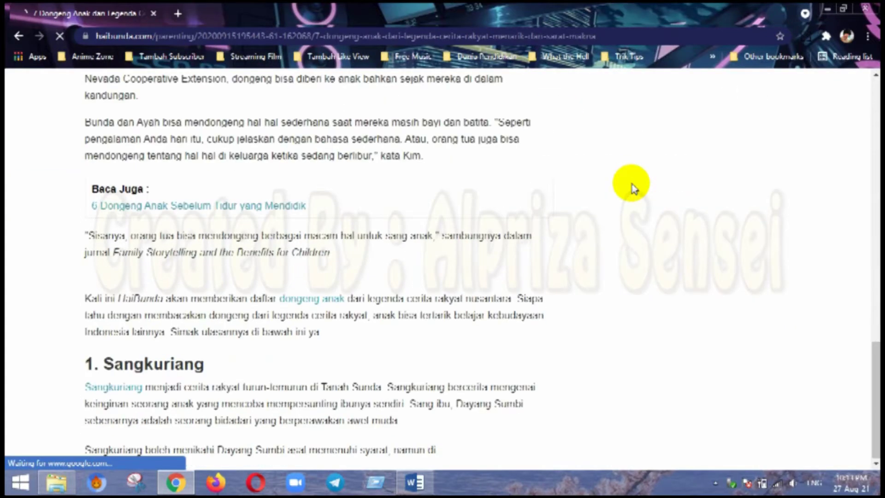
{"action": "scroll", "coordinate": [632, 186], "scroll_direction": "down", "scroll_amount": 4}
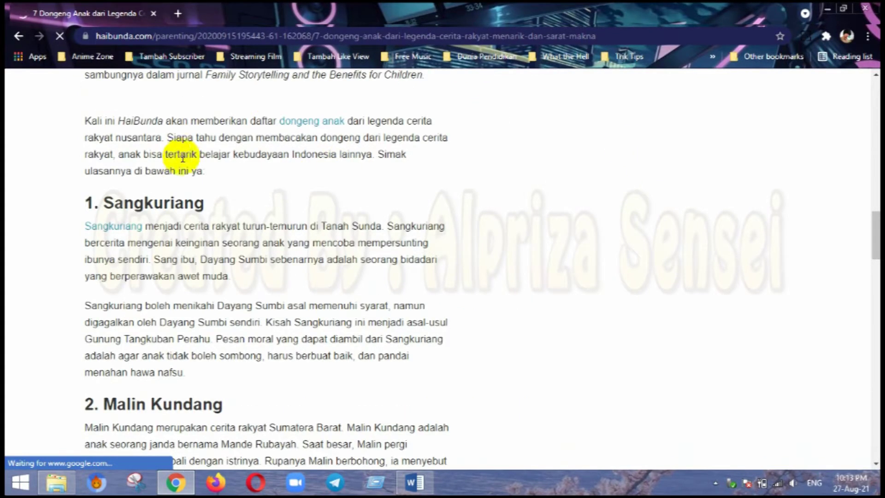
{"action": "mouse_move", "coordinate": [103, 202]}
{"action": "left_mouse_down"}
{"action": "mouse_move", "coordinate": [257, 326]}
{"action": "mouse_move", "coordinate": [257, 370]}
{"action": "left_mouse_up"}
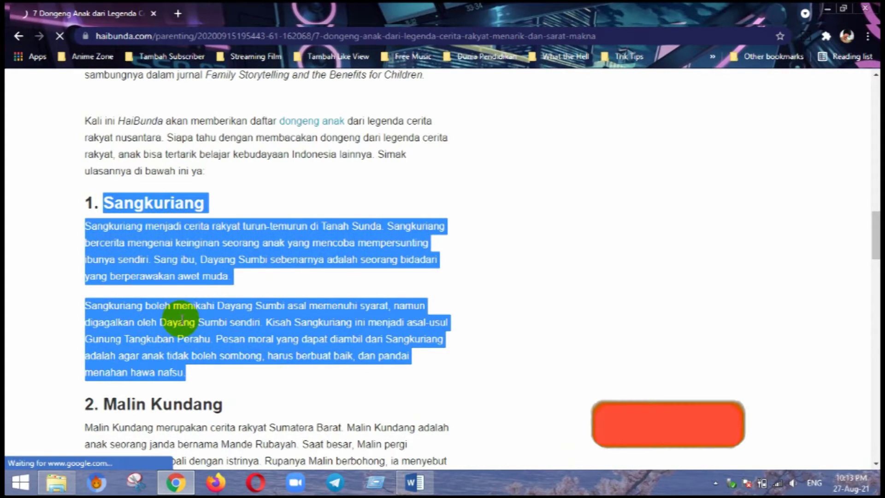
{"action": "right_click", "coordinate": [182, 320]}
{"action": "left_click", "coordinate": [206, 328]}
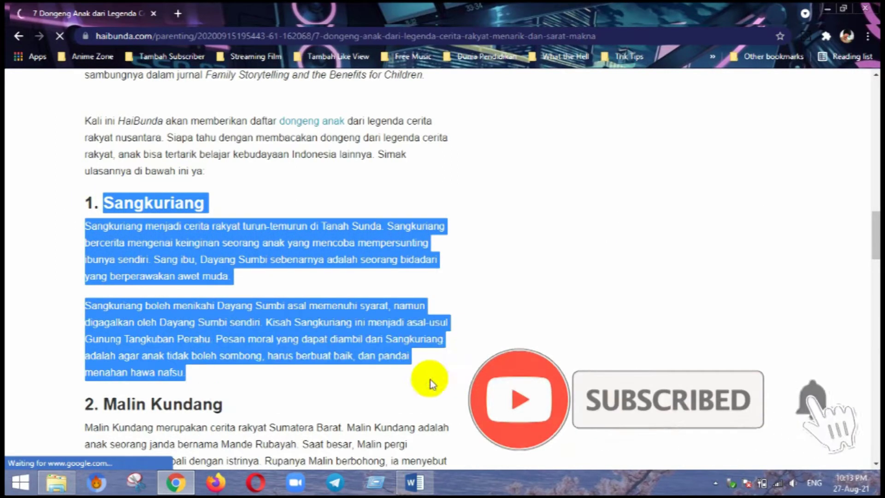
{"action": "left_click", "coordinate": [414, 482]}
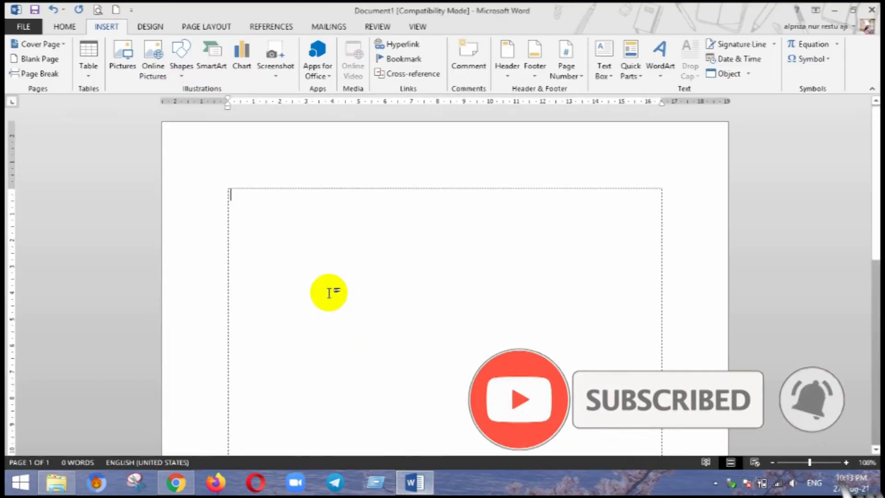
Step: Paste the Sangkuriang heading and story into the Word text box, keeping source formatting
{"action": "right_click", "coordinate": [310, 198]}
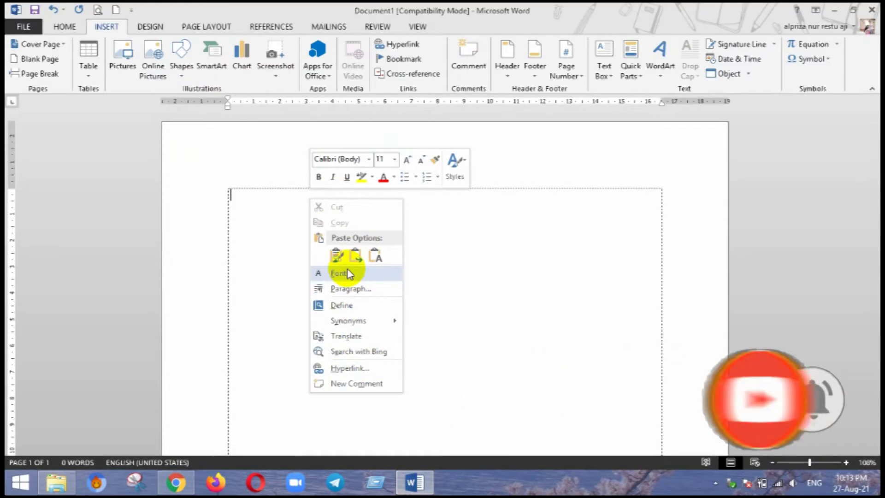
{"action": "left_click", "coordinate": [337, 256]}
{"action": "left_click", "coordinate": [381, 198]}
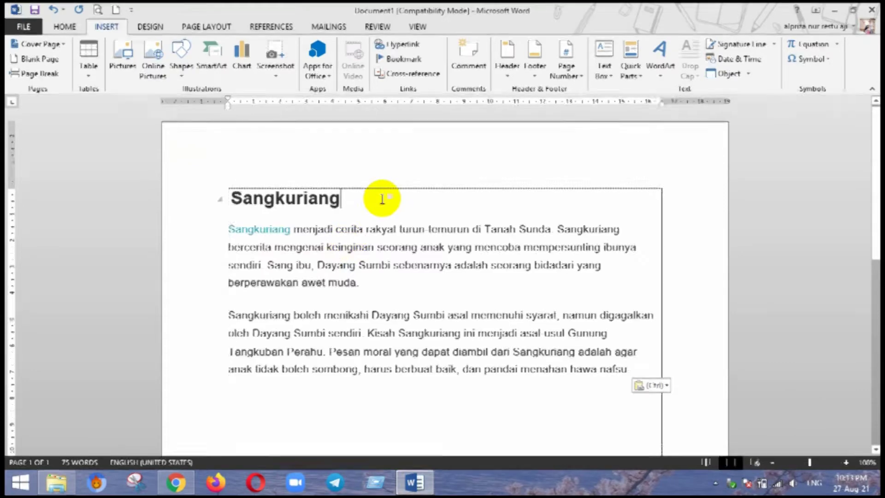
{"action": "left_click", "coordinate": [64, 26]}
Step: Search Google for 'sangkuriang' in a new Chrome tab and show the image results
{"action": "key", "text": "alt+Tab"}
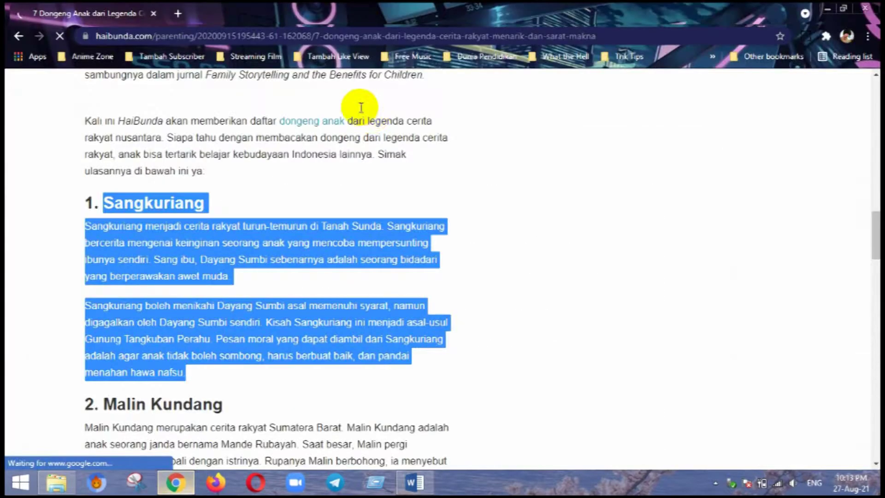
{"action": "left_click", "coordinate": [179, 14]}
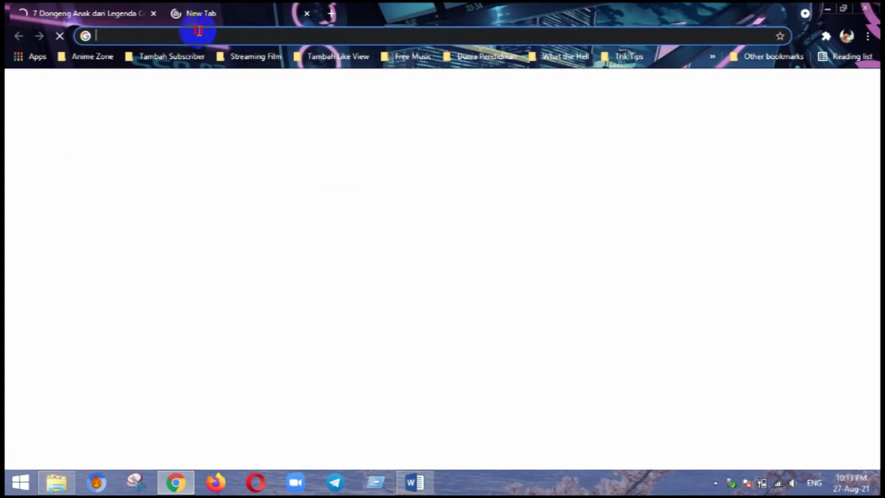
{"action": "type", "text": "sang"}
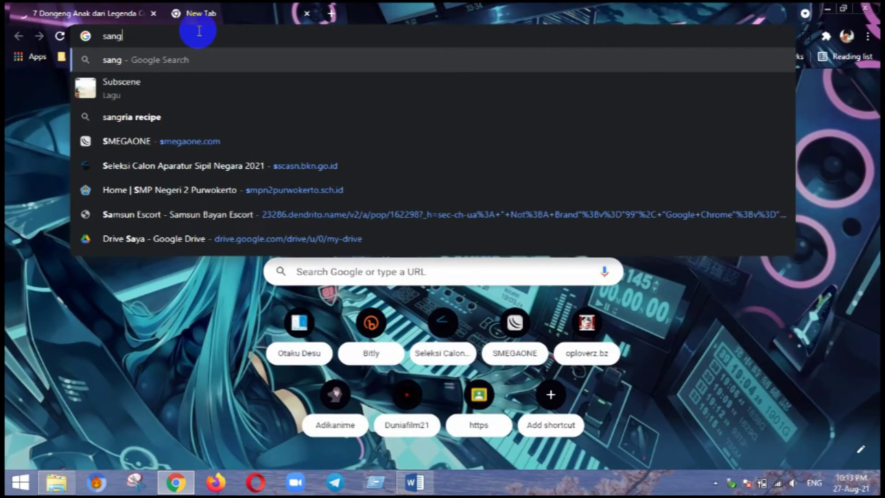
{"action": "type", "text": "kuriang"}
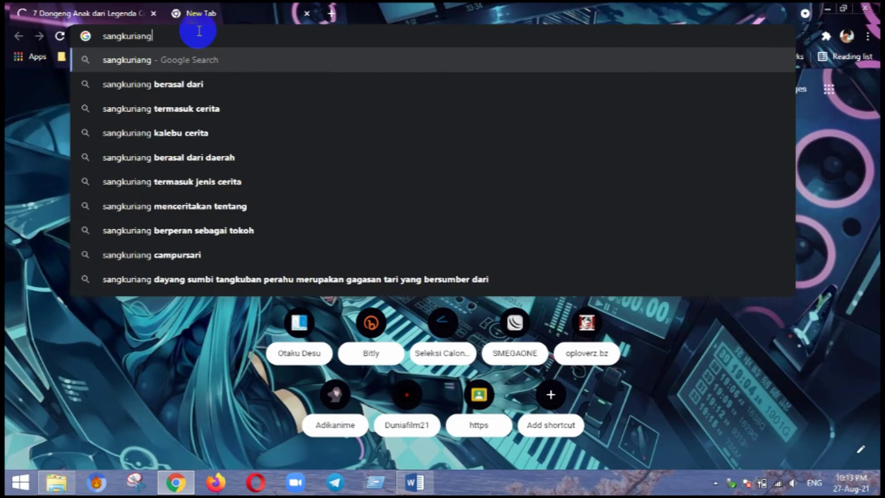
{"action": "key", "text": "Return"}
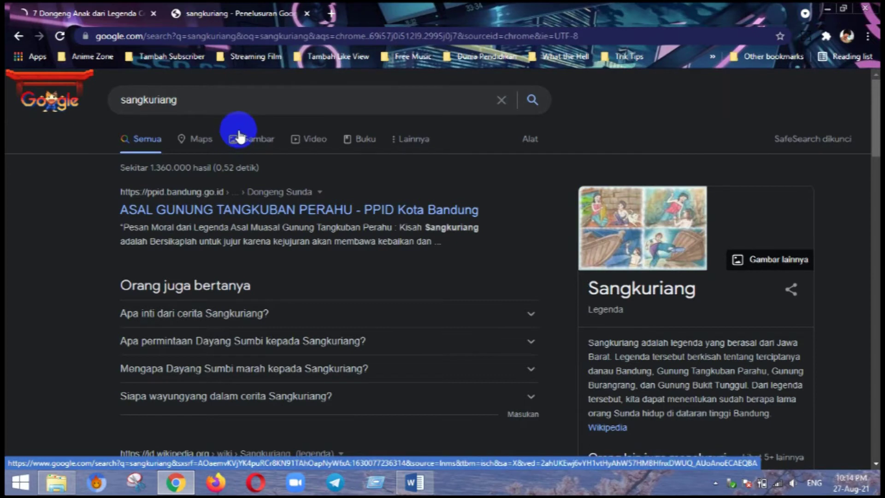
{"action": "left_click", "coordinate": [241, 132]}
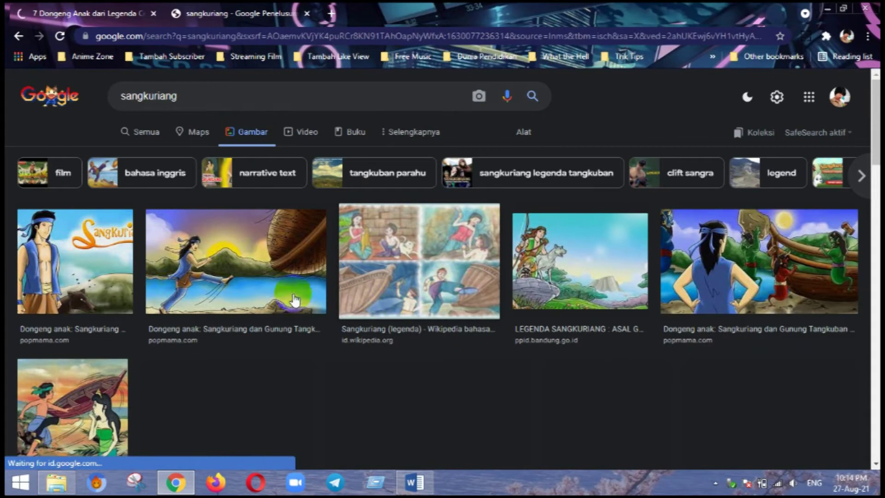
Step: Copy the first Sangkuriang illustration and bring the Word document back
{"action": "right_click", "coordinate": [82, 257]}
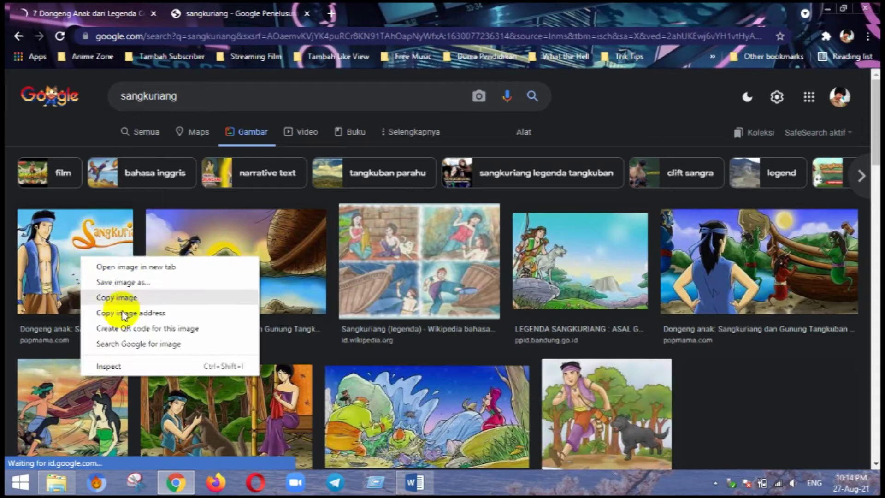
{"action": "left_click", "coordinate": [111, 298]}
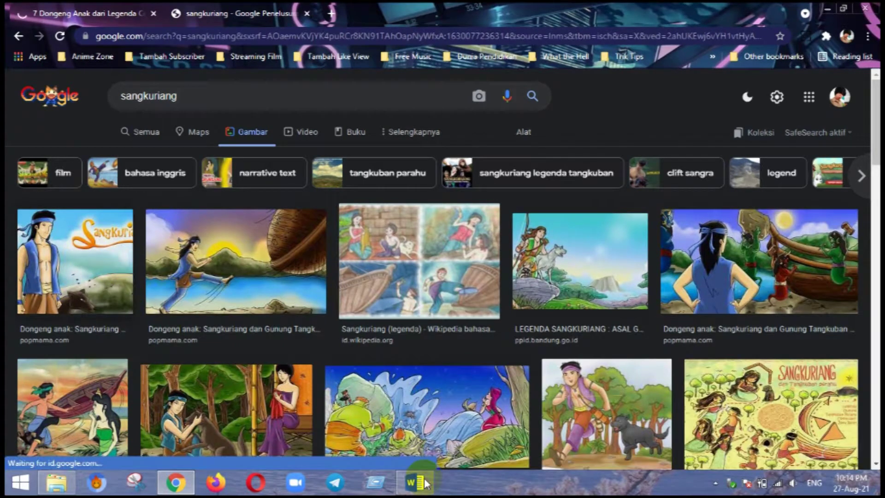
{"action": "left_click", "coordinate": [426, 483]}
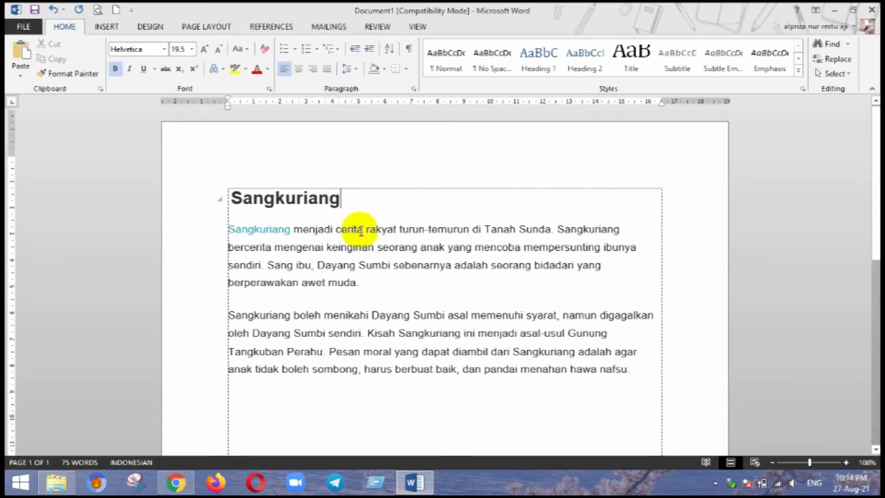
Step: Undo the last edit after 'nafsu.' so the 75-word story stays unchanged
{"action": "scroll", "coordinate": [628, 251], "scroll_direction": "down", "scroll_amount": 3}
{"action": "left_click", "coordinate": [637, 217]}
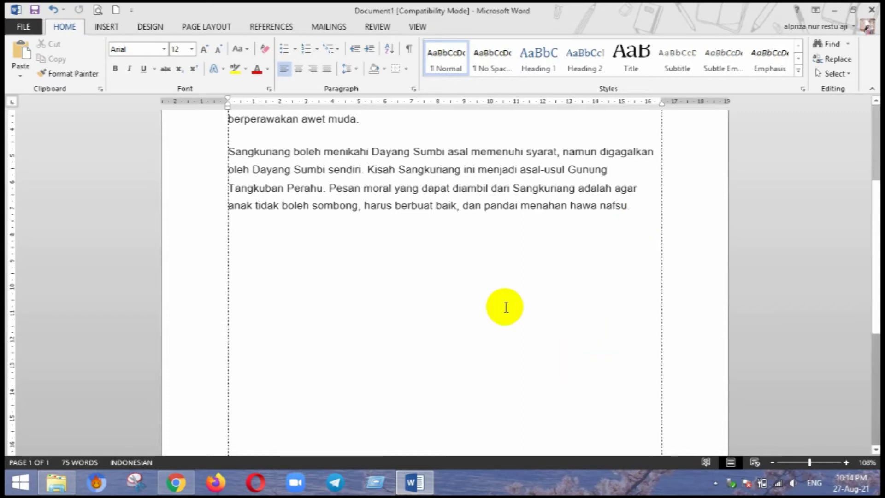
{"action": "scroll", "coordinate": [523, 303], "scroll_direction": "down", "scroll_amount": 1}
{"action": "scroll", "coordinate": [523, 303], "scroll_direction": "up", "scroll_amount": 1}
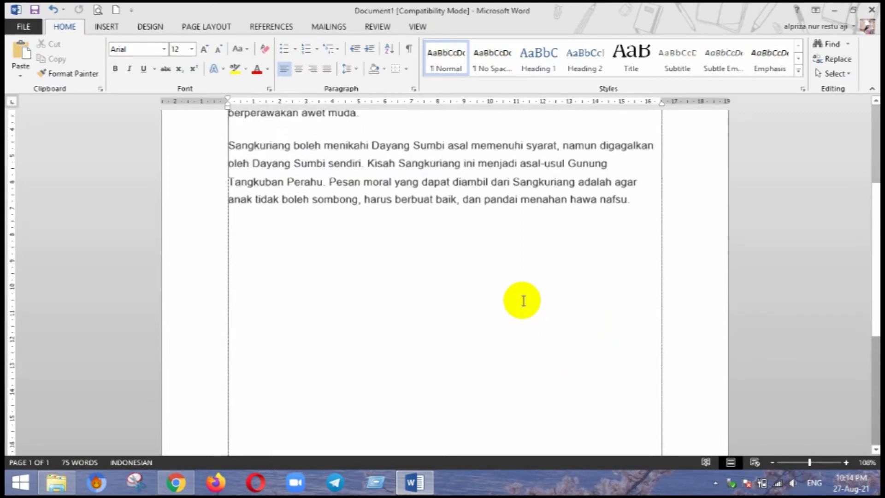
{"action": "scroll", "coordinate": [524, 303], "scroll_direction": "down", "scroll_amount": 3}
{"action": "scroll", "coordinate": [523, 300], "scroll_direction": "down", "scroll_amount": 1}
{"action": "scroll", "coordinate": [523, 300], "scroll_direction": "up", "scroll_amount": 5}
{"action": "scroll", "coordinate": [576, 277], "scroll_direction": "up", "scroll_amount": 1}
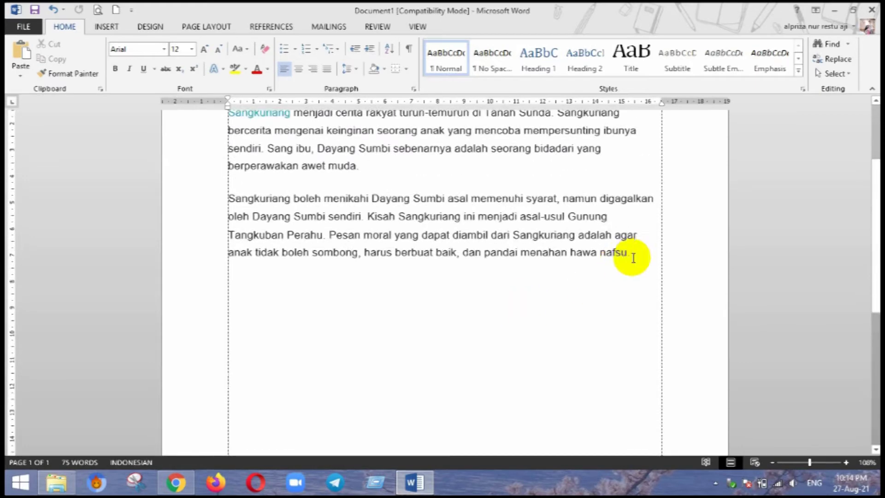
{"action": "key", "text": "ctrl+z"}
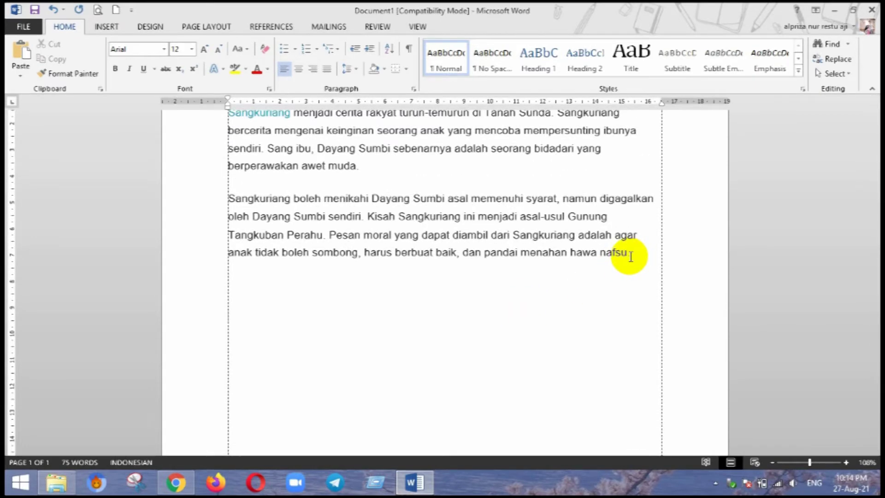
{"action": "left_click", "coordinate": [176, 482]}
Step: Save the first Sangkuriang image as download.jpg
{"action": "right_click", "coordinate": [93, 278]}
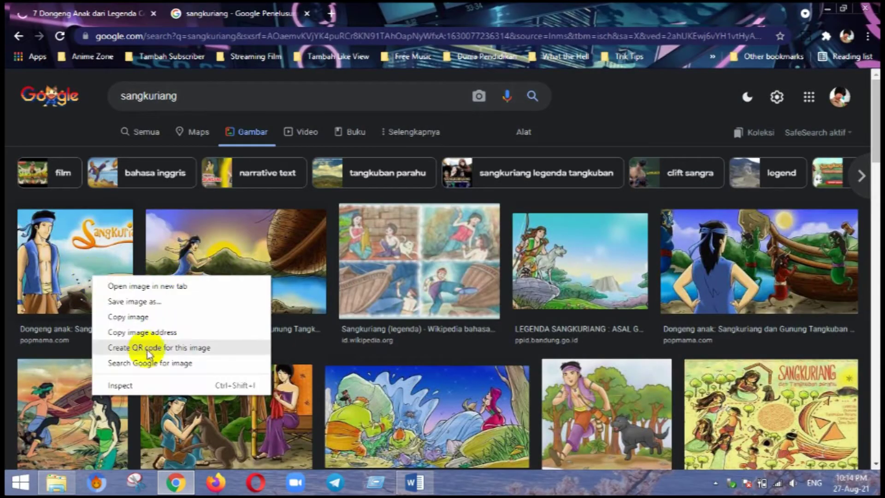
{"action": "left_click", "coordinate": [134, 301]}
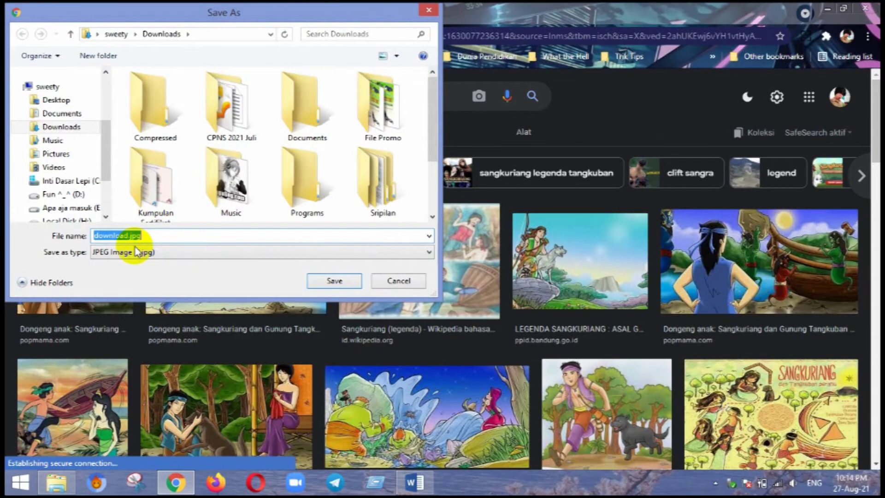
{"action": "left_click", "coordinate": [333, 280]}
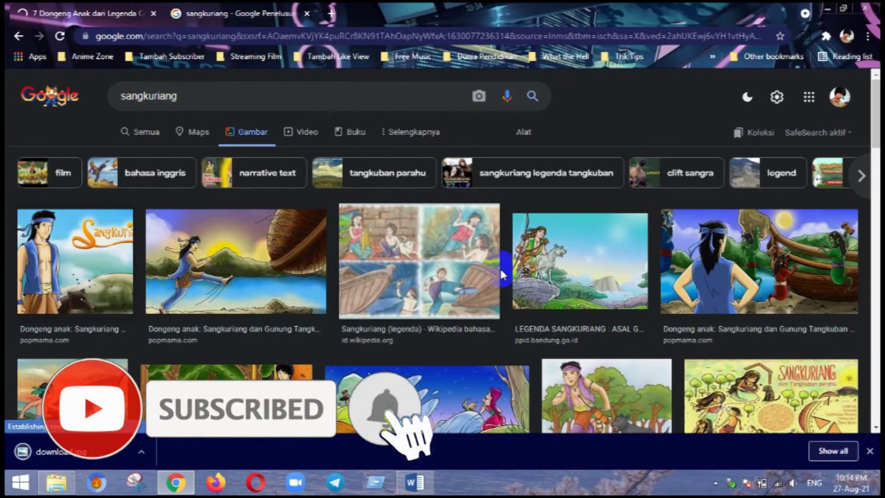
Step: Save the flood illustration as download (1).jpg and return to Word
{"action": "scroll", "coordinate": [500, 267], "scroll_direction": "down", "scroll_amount": 3}
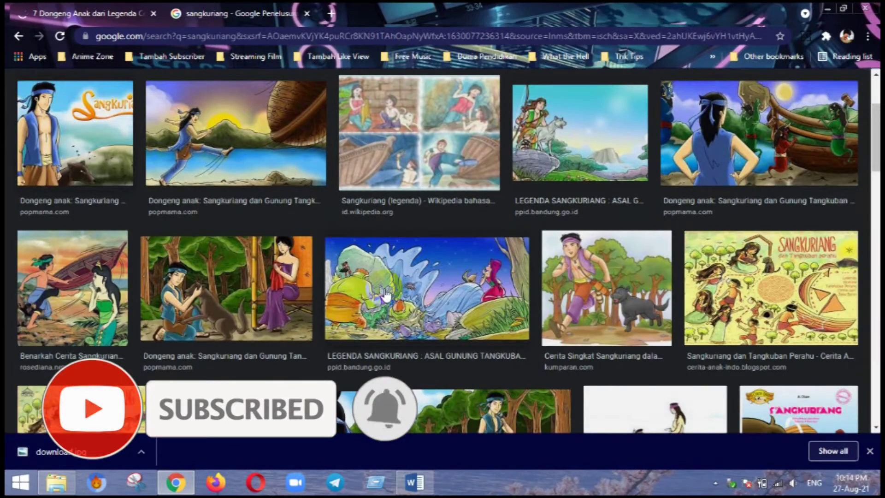
{"action": "left_click", "coordinate": [247, 310]}
{"action": "right_click", "coordinate": [223, 297]}
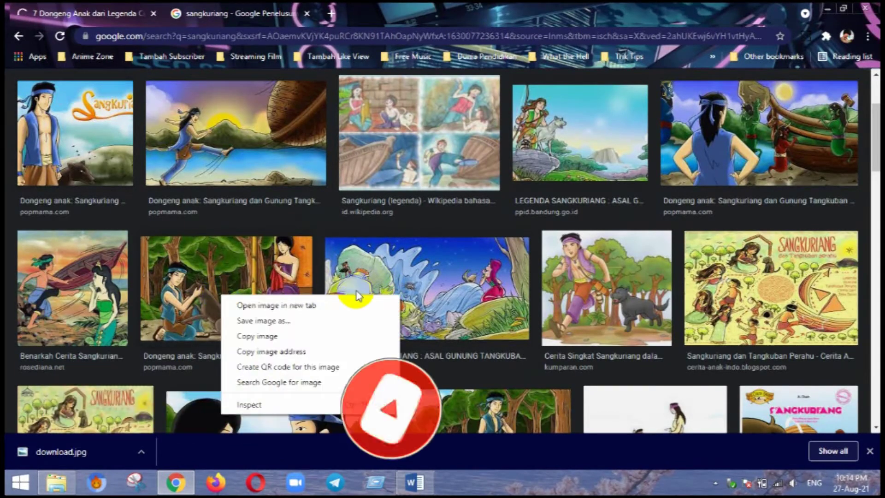
{"action": "left_click", "coordinate": [287, 322]}
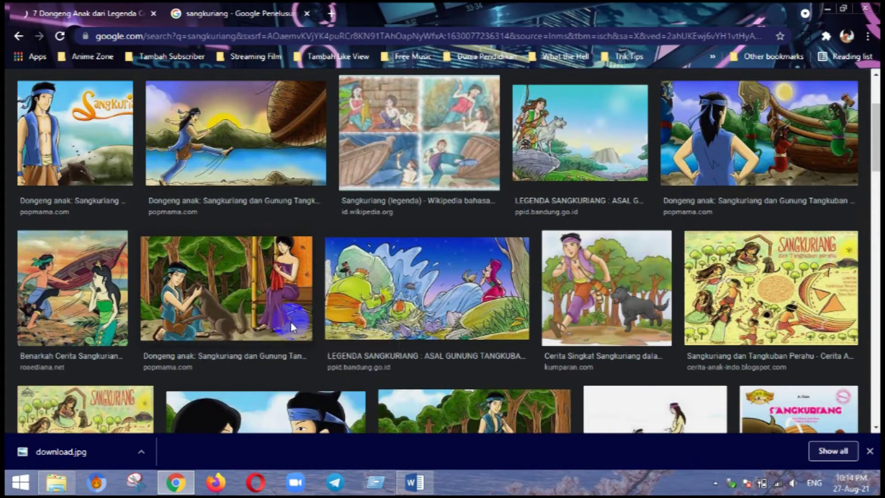
{"action": "left_click", "coordinate": [331, 281]}
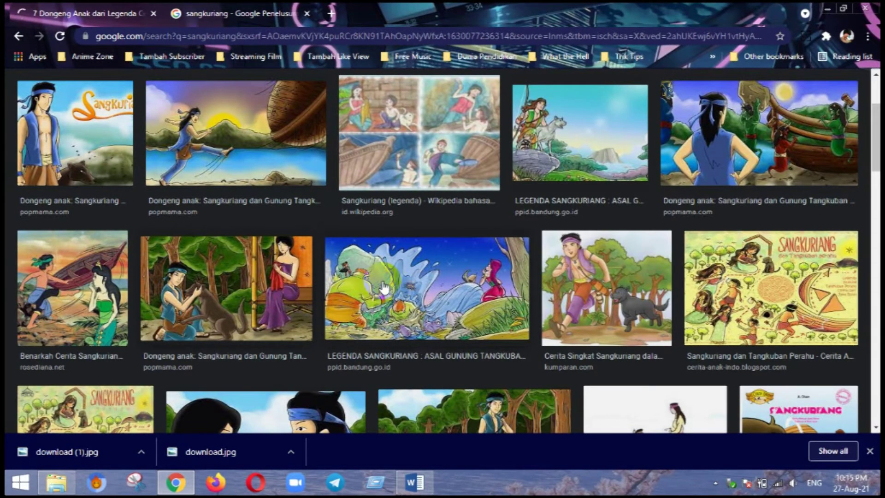
{"action": "left_click", "coordinate": [415, 482]}
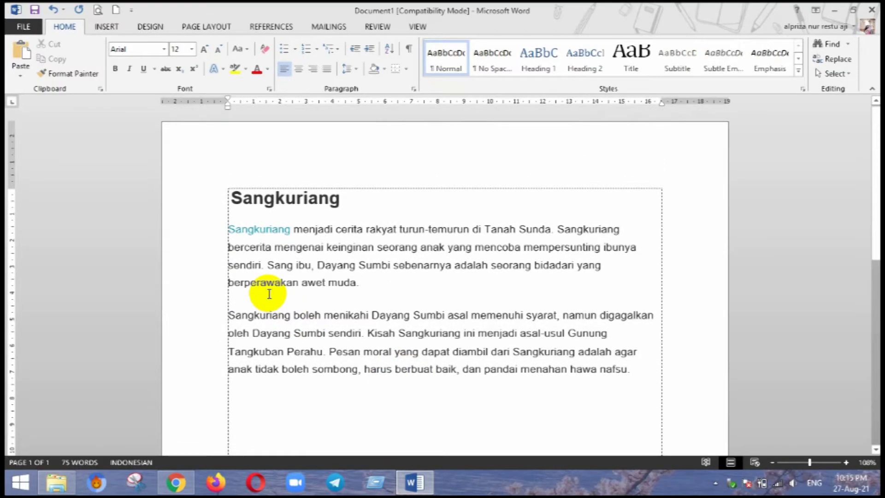
Step: Justify all the document text, including both story paragraphs
{"action": "key", "text": "ctrl+a"}
{"action": "key", "text": "ctrl+j"}
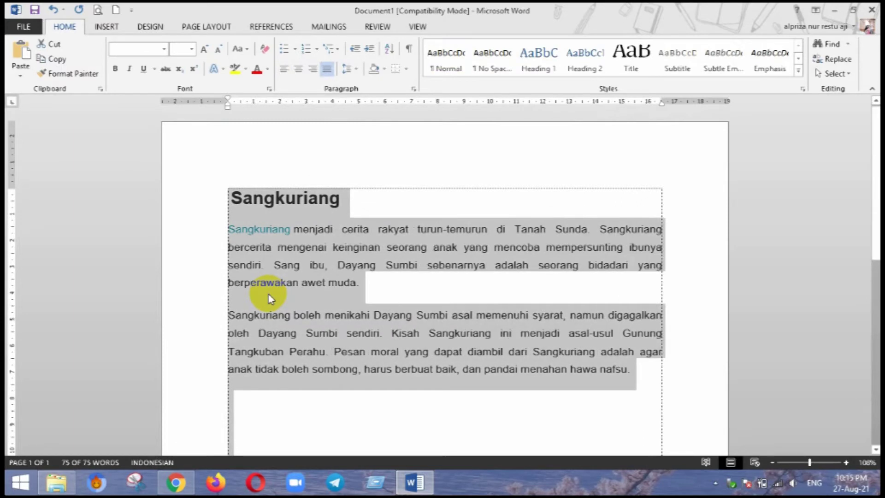
{"action": "left_click", "coordinate": [332, 265]}
{"action": "left_click", "coordinate": [278, 248]}
{"action": "left_click_drag", "start_coordinate": [216, 238], "coordinate": [579, 367]}
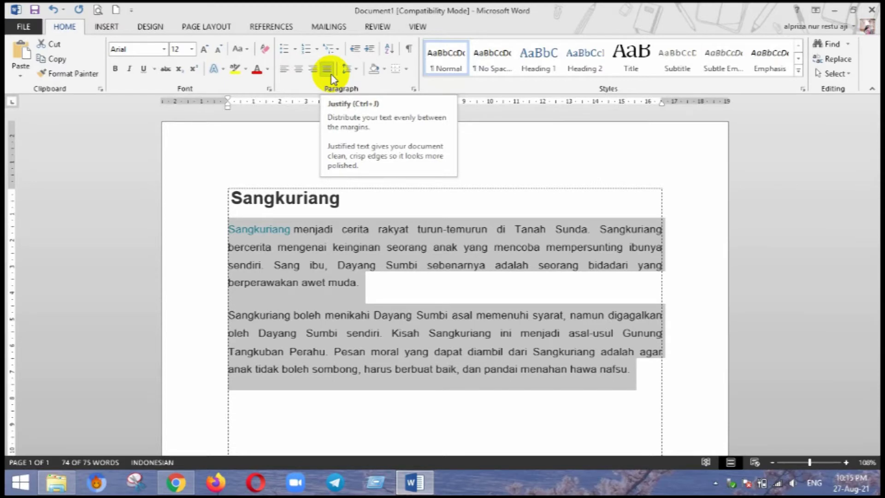
Step: Center the Sangkuriang heading
{"action": "left_click", "coordinate": [330, 198]}
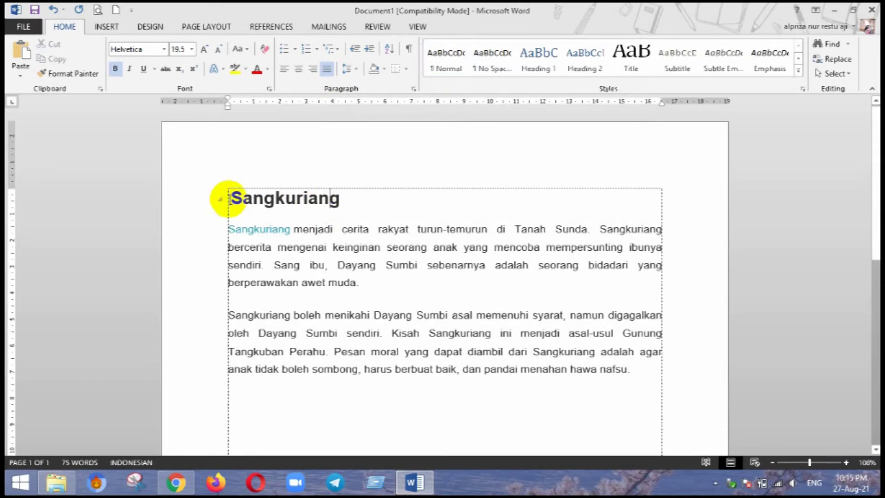
{"action": "left_click_drag", "start_coordinate": [352, 191], "coordinate": [275, 99]}
{"action": "left_click", "coordinate": [299, 70]}
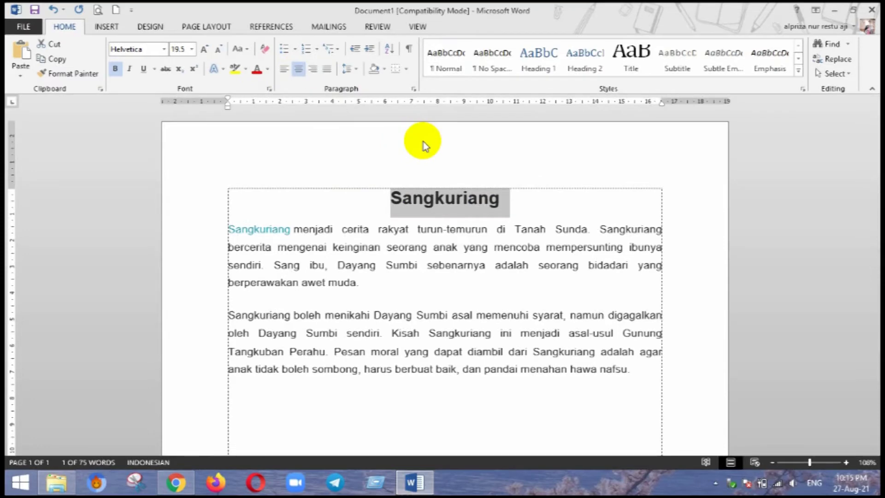
Step: Convert the selected Sangkuriang heading into WordArt, undoing the stray blank line
{"action": "left_click", "coordinate": [112, 30]}
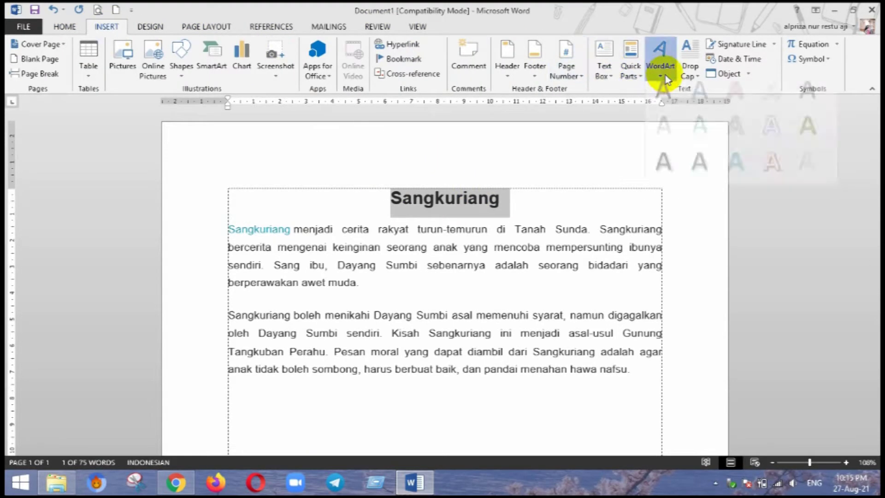
{"action": "left_click", "coordinate": [699, 174]}
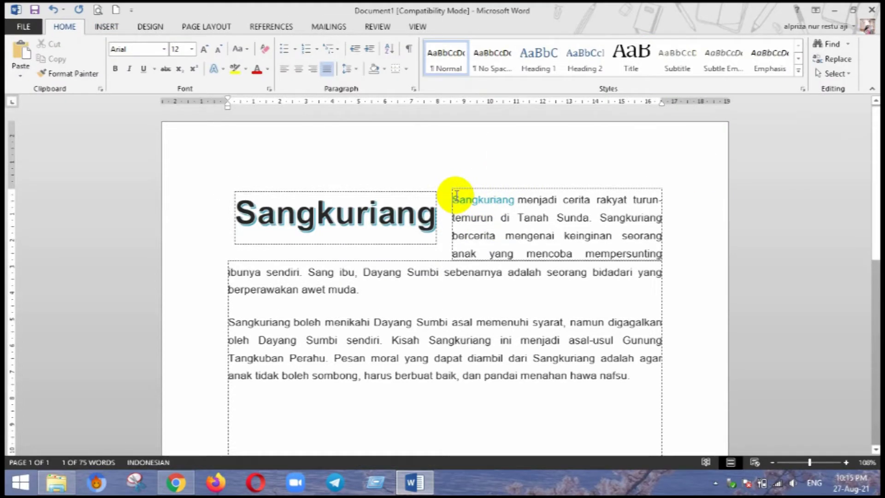
{"action": "key", "text": "Return"}
{"action": "key", "text": "Return"}
{"action": "key", "text": "Return"}
{"action": "key", "text": "Return"}
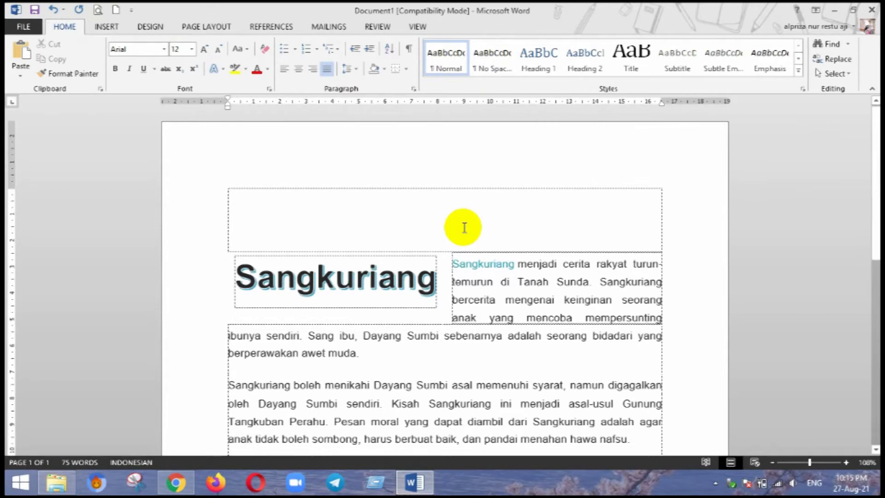
{"action": "key", "text": "ctrl+z"}
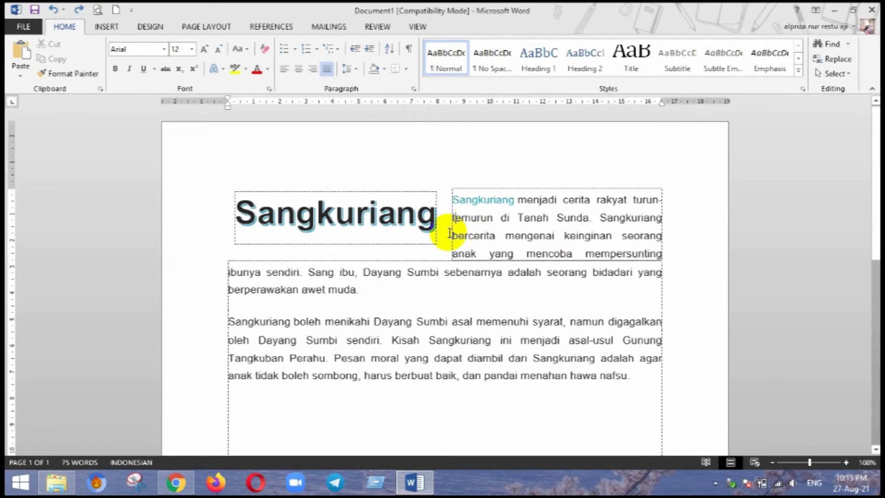
Step: Position the WordArt title slightly right, above the story paragraphs
{"action": "left_click", "coordinate": [416, 196]}
{"action": "mouse_move", "coordinate": [411, 188]}
{"action": "left_mouse_down"}
{"action": "mouse_move", "coordinate": [503, 184]}
{"action": "mouse_move", "coordinate": [498, 124]}
{"action": "left_mouse_up"}
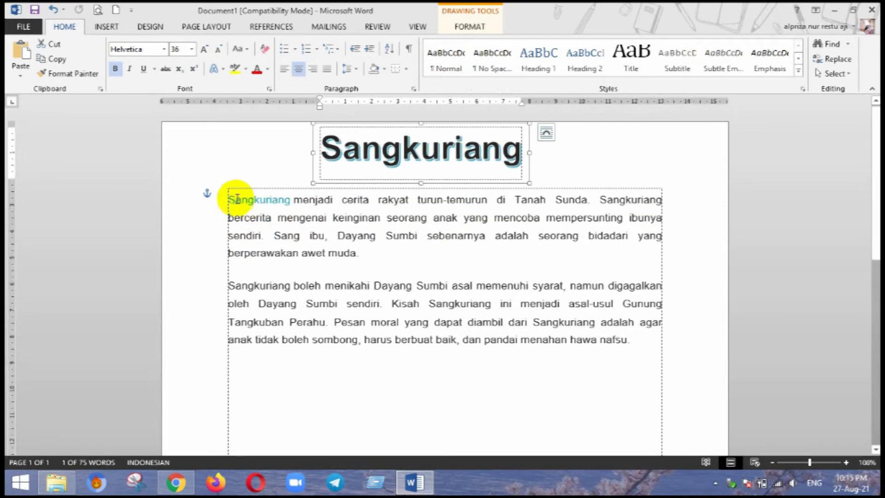
{"action": "key", "text": "ctrl+z"}
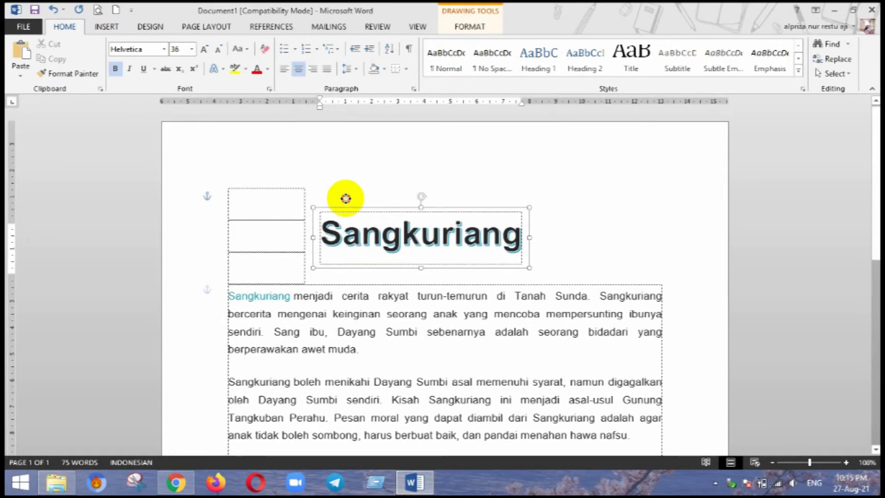
{"action": "left_click_drag", "start_coordinate": [352, 194], "coordinate": [368, 194]}
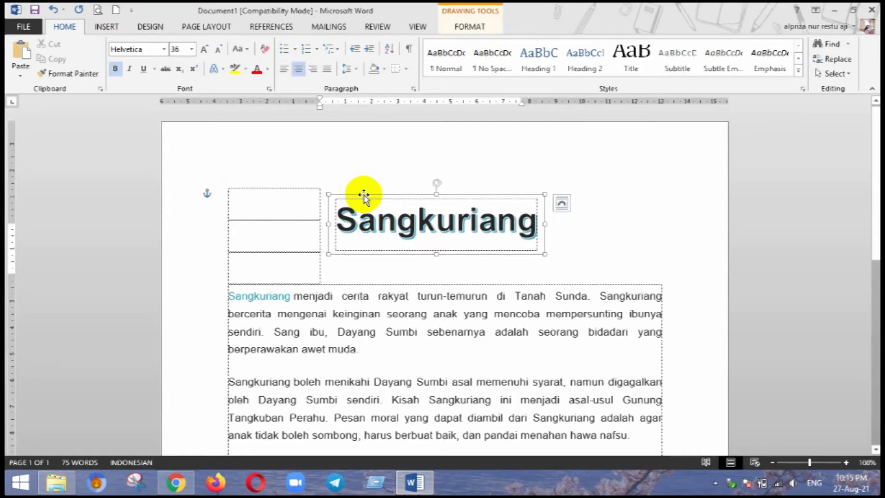
{"action": "left_click", "coordinate": [480, 29]}
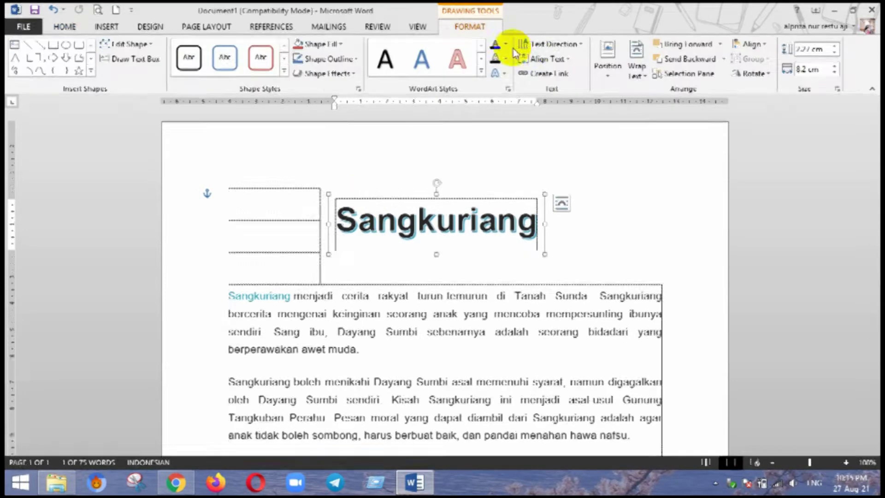
Step: Apply the Arch Up Follow Path transform to the Sangkuriang WordArt title
{"action": "left_click", "coordinate": [497, 73]}
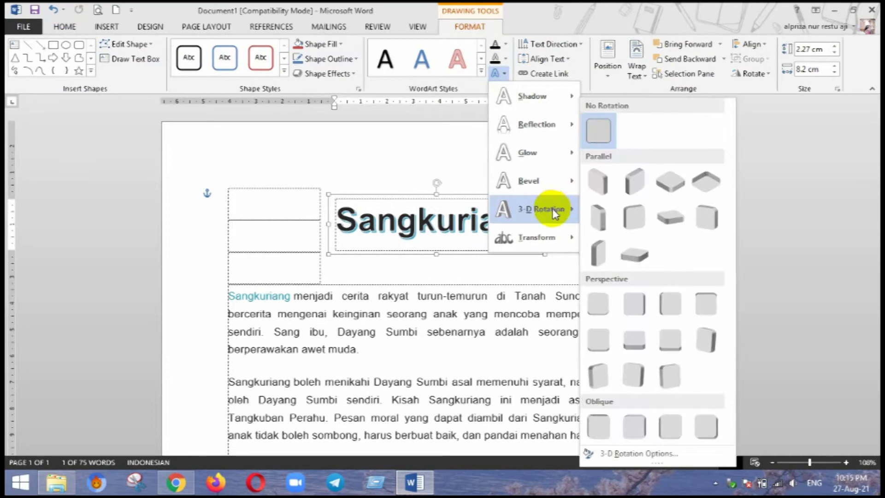
{"action": "mouse_move", "coordinate": [536, 237]}
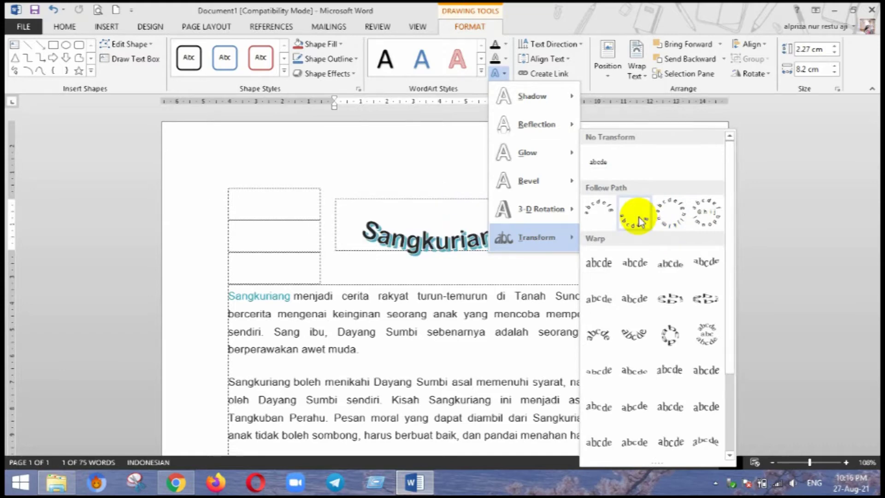
{"action": "left_click", "coordinate": [634, 214]}
{"action": "left_click", "coordinate": [664, 197]}
{"action": "double_click", "coordinate": [498, 248]}
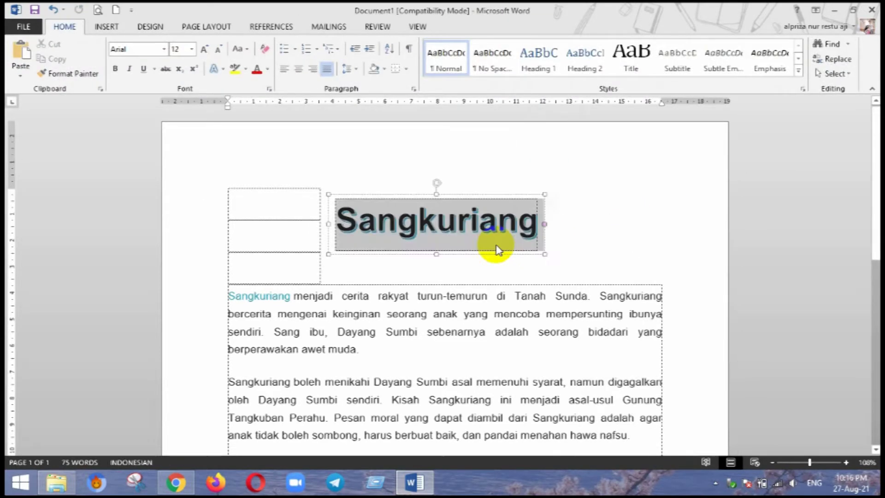
{"action": "left_click", "coordinate": [644, 250]}
Step: Select the first letter S of the story
{"action": "scroll", "coordinate": [641, 239], "scroll_direction": "down", "scroll_amount": 1}
{"action": "scroll", "coordinate": [405, 272], "scroll_direction": "down", "scroll_amount": 2}
{"action": "left_click_drag", "start_coordinate": [228, 230], "coordinate": [236, 230]}
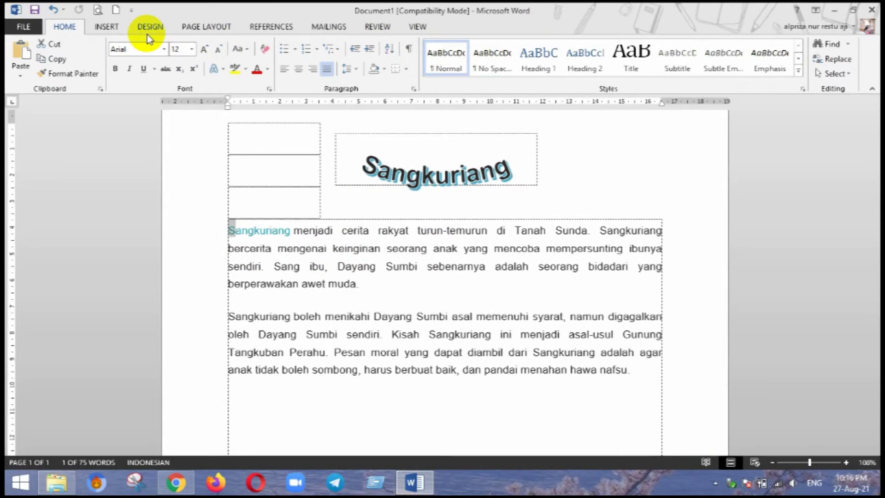
Step: Make the story's first letter S a Dropped drop cap
{"action": "left_click", "coordinate": [107, 26]}
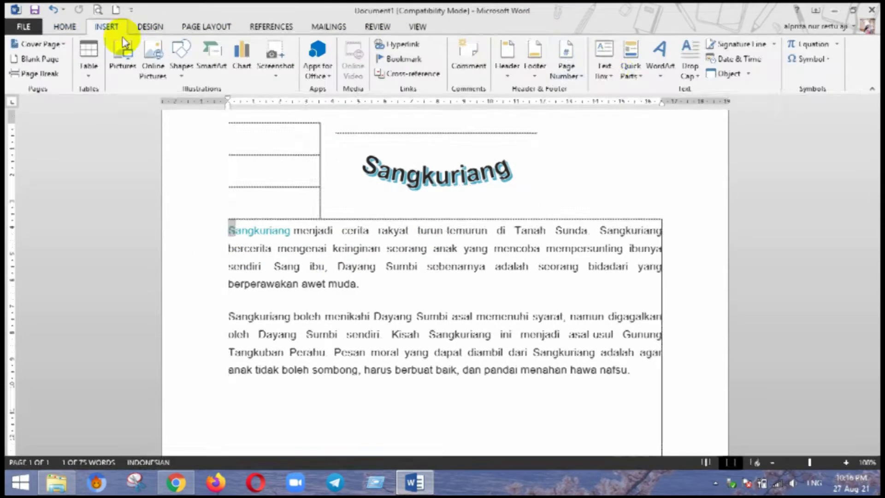
{"action": "left_click", "coordinate": [690, 74]}
{"action": "left_click", "coordinate": [700, 132]}
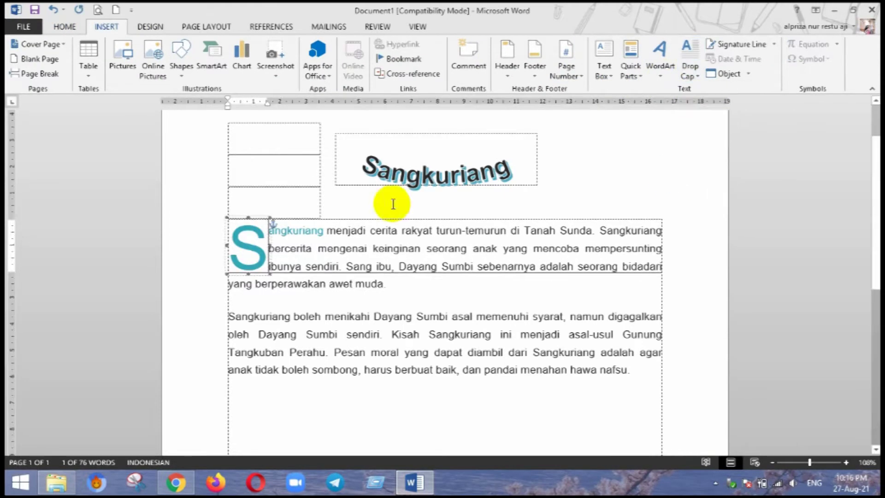
Step: Move the curved WordArt title further right
{"action": "double_click", "coordinate": [438, 172]}
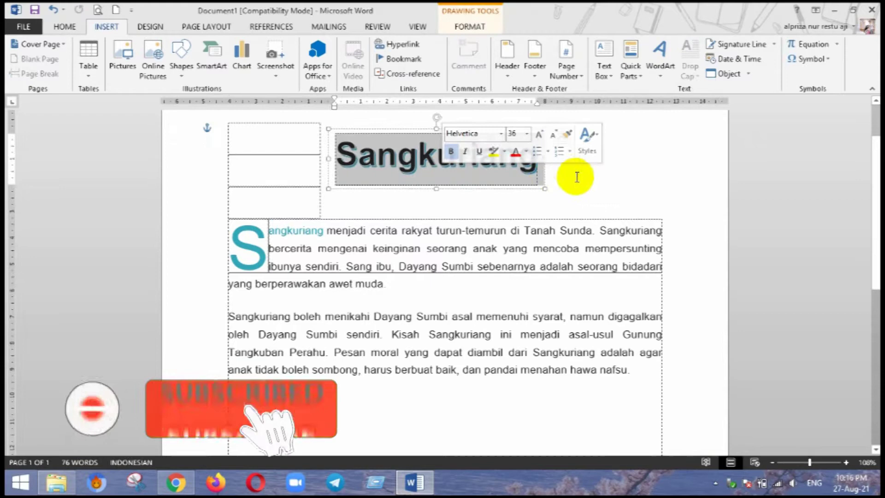
{"action": "mouse_move", "coordinate": [544, 191]}
{"action": "left_mouse_down"}
{"action": "mouse_move", "coordinate": [648, 192]}
{"action": "mouse_move", "coordinate": [568, 191]}
{"action": "left_mouse_up"}
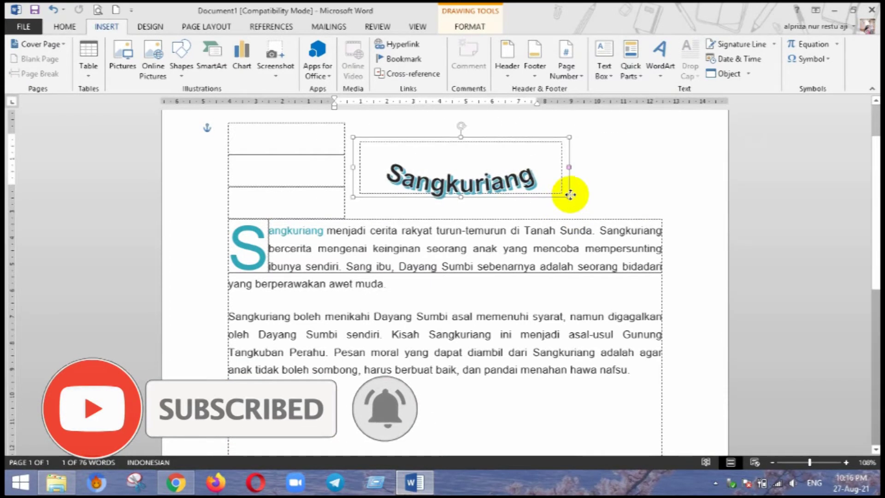
{"action": "double_click", "coordinate": [547, 181]}
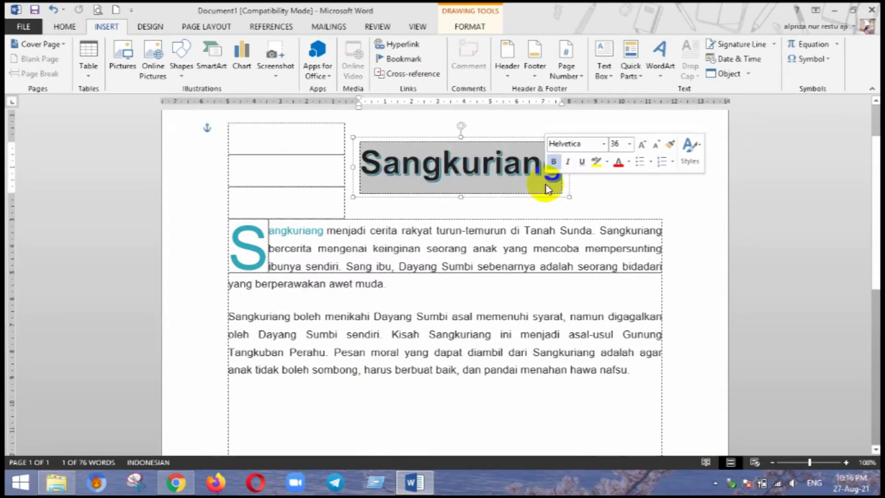
Step: Set the Sangkuriang WordArt title's font size to 72 pt
{"action": "left_click", "coordinate": [65, 26]}
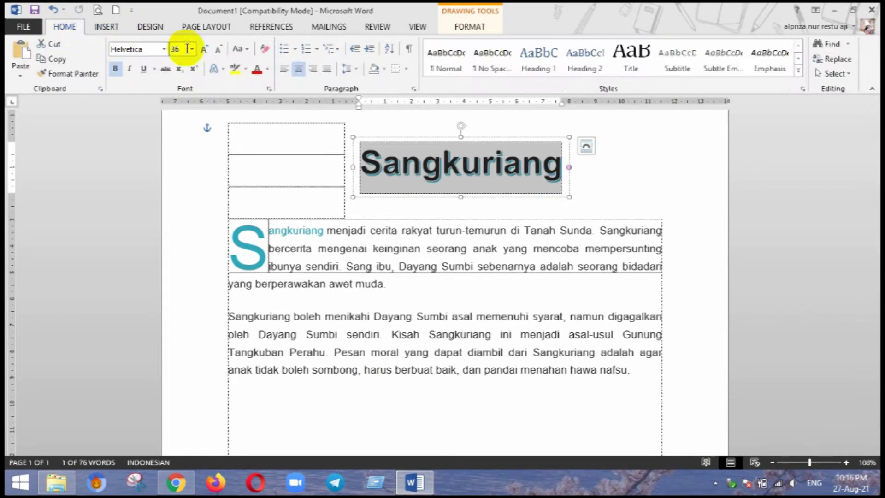
{"action": "left_click", "coordinate": [192, 49]}
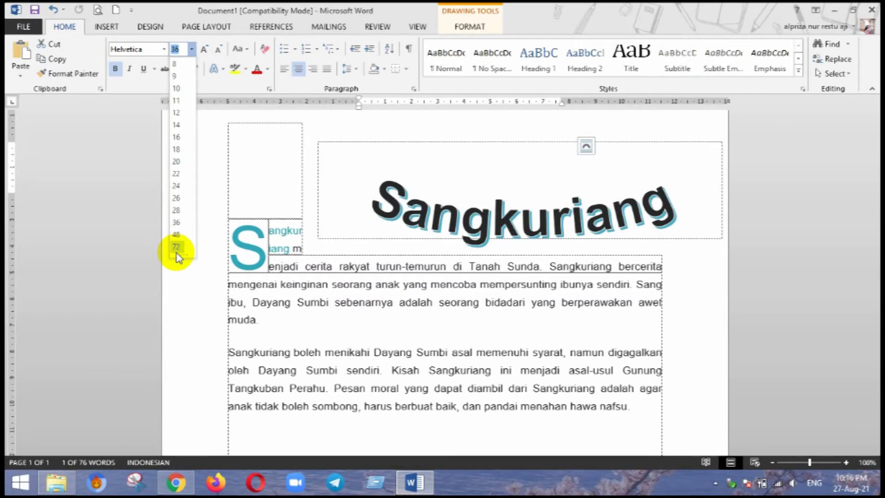
{"action": "left_click", "coordinate": [177, 249]}
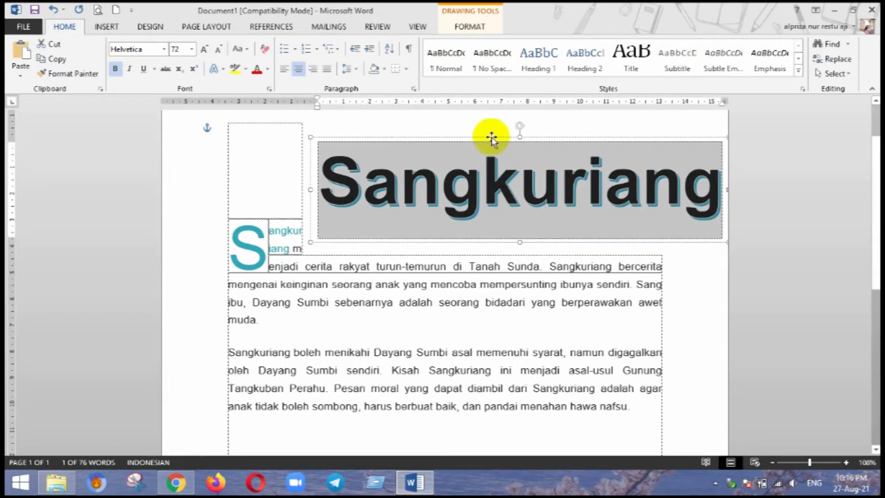
Step: Drag the title into place above the story and delete the empty lines beneath it
{"action": "left_click_drag", "start_coordinate": [491, 134], "coordinate": [430, 118]}
{"action": "left_click_drag", "start_coordinate": [431, 176], "coordinate": [412, 212]}
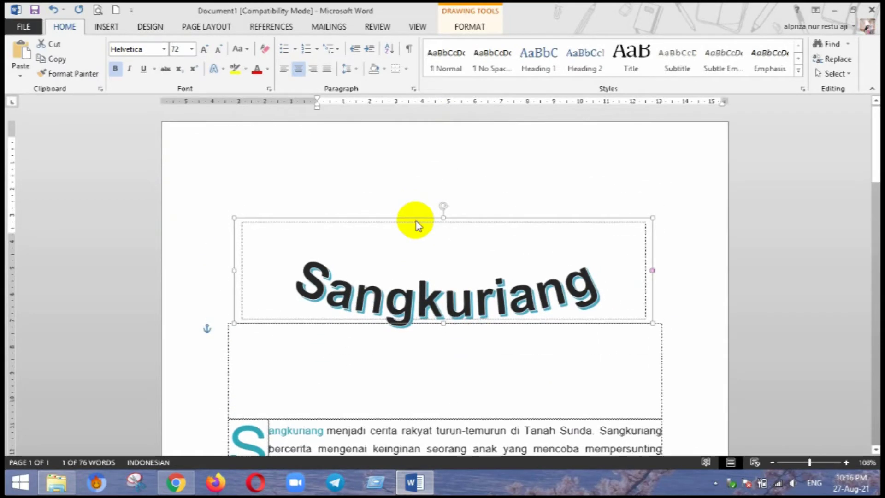
{"action": "left_click", "coordinate": [537, 195]}
{"action": "scroll", "coordinate": [537, 196], "scroll_direction": "down", "scroll_amount": 3}
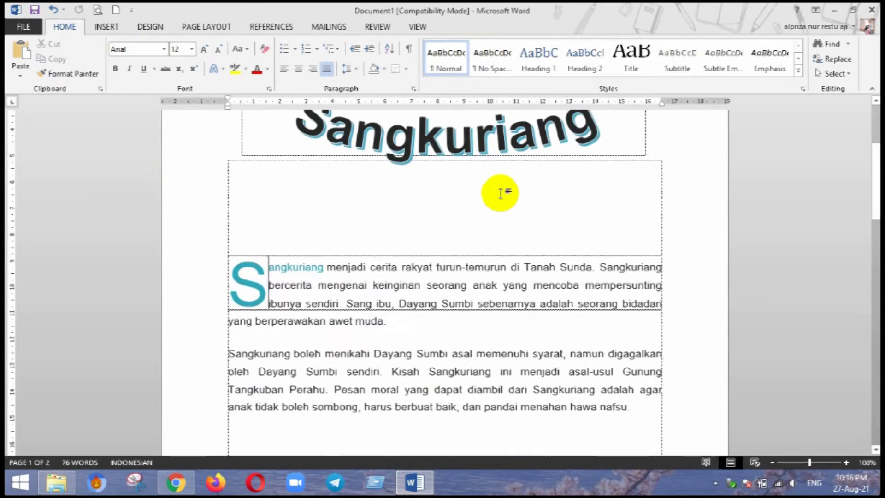
{"action": "key", "text": "Delete"}
{"action": "key", "text": "Delete"}
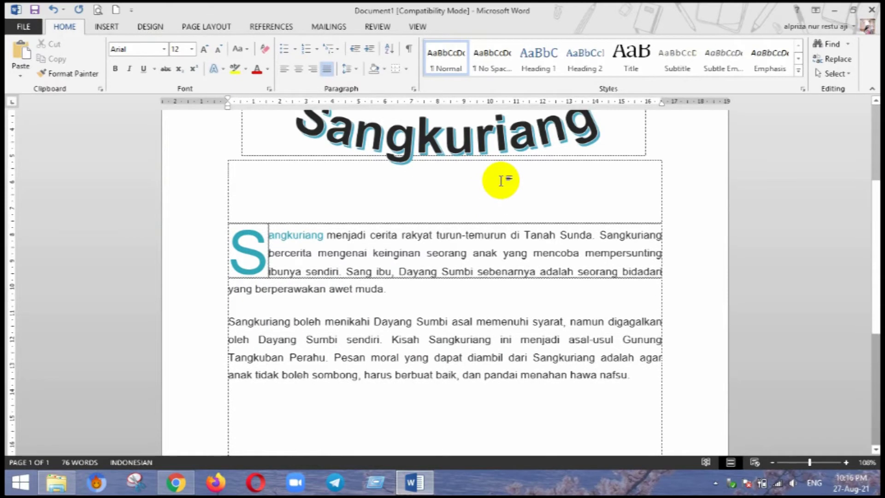
{"action": "key", "text": "Delete"}
{"action": "key", "text": "Delete"}
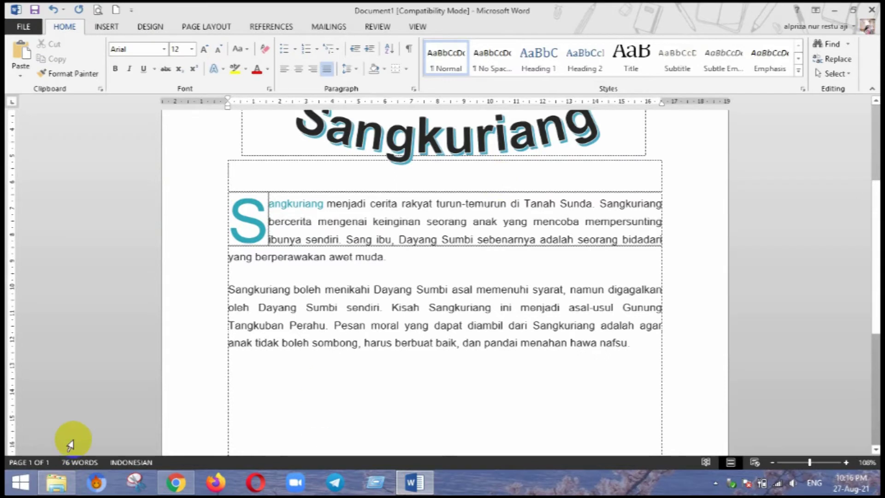
Step: In File Explorer's Downloads folder, copy download.jpg and switch back to the Word story
{"action": "left_click", "coordinate": [56, 483]}
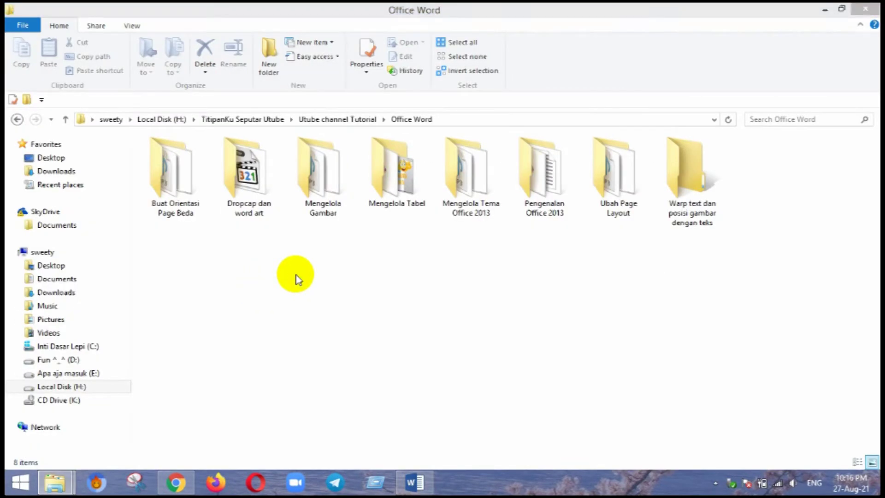
{"action": "left_click", "coordinate": [44, 294]}
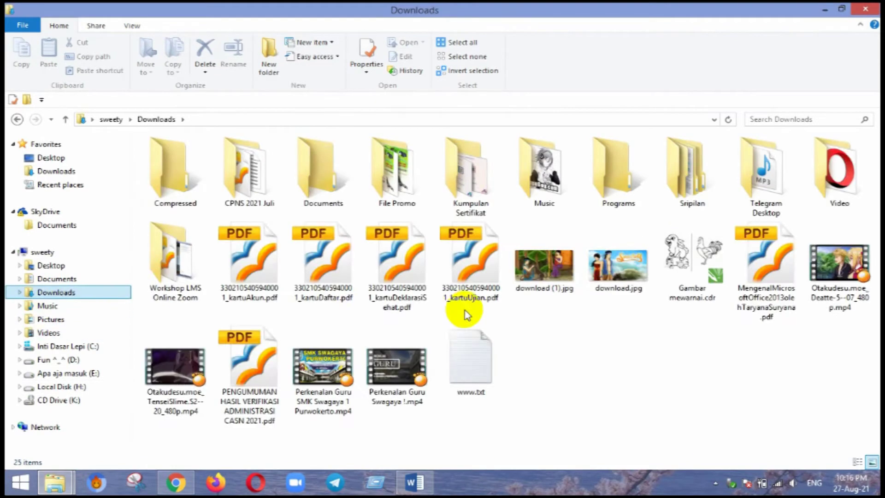
{"action": "left_click", "coordinate": [617, 286]}
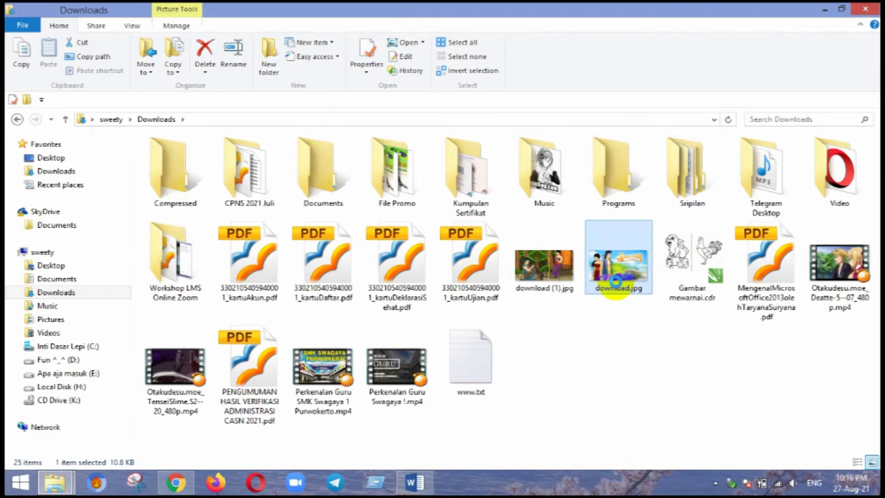
{"action": "right_click", "coordinate": [617, 287]}
{"action": "mouse_move", "coordinate": [656, 269]}
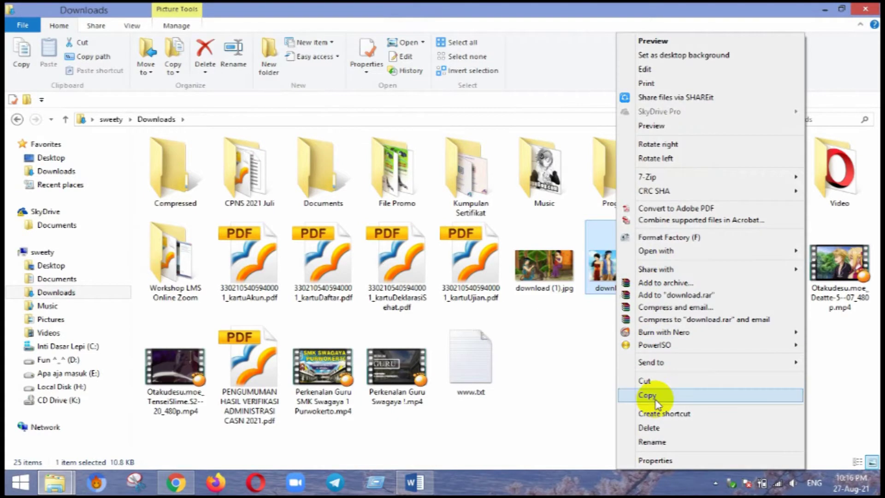
{"action": "left_click", "coordinate": [647, 395]}
{"action": "left_click", "coordinate": [415, 482]}
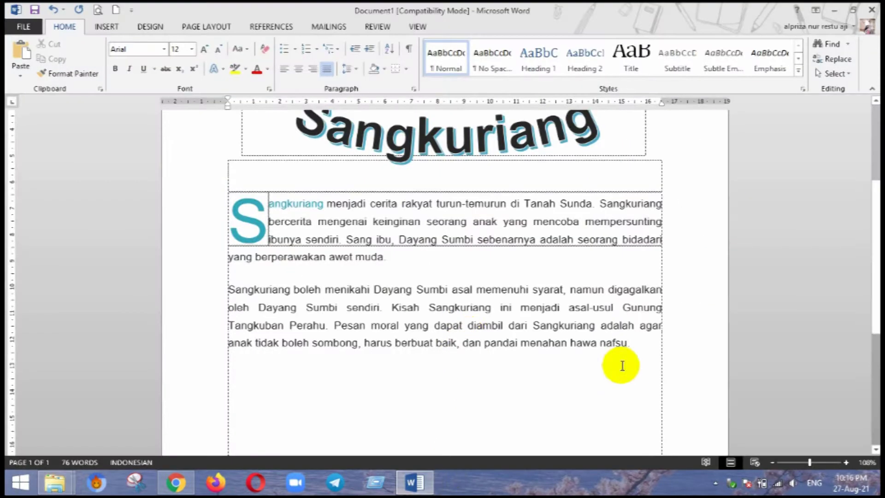
Step: Paste the copied picture on a new line after the story's last sentence
{"action": "left_click", "coordinate": [641, 342]}
{"action": "key", "text": "Return"}
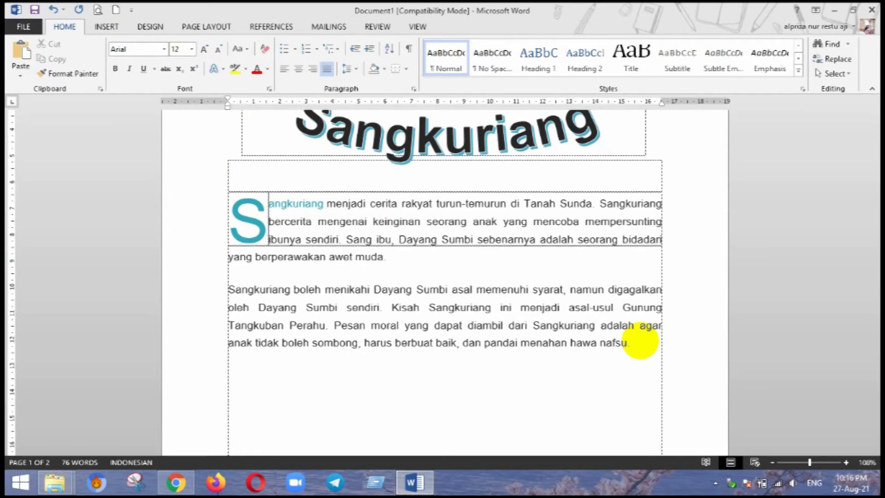
{"action": "key", "text": "ctrl+v"}
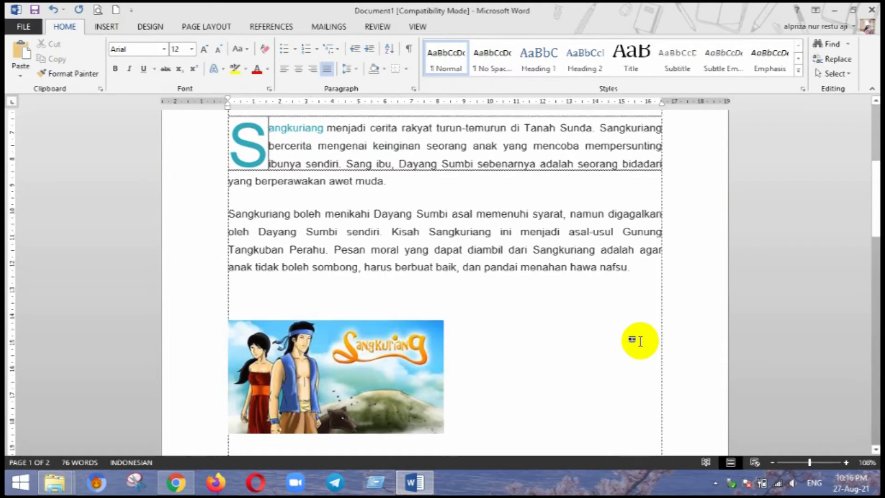
Step: Drag the pasted illustration up into the first paragraph, just before 'bidadari'
{"action": "left_click", "coordinate": [408, 360]}
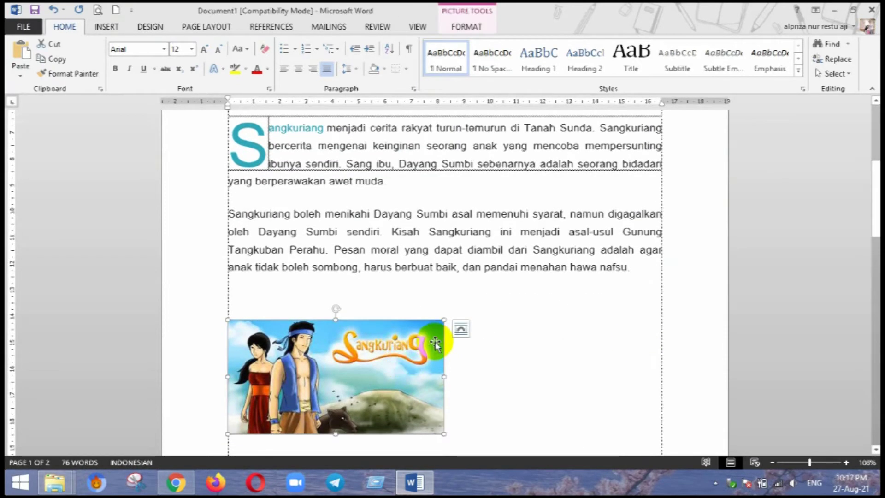
{"action": "scroll", "coordinate": [438, 340], "scroll_direction": "up", "scroll_amount": 2}
{"action": "scroll", "coordinate": [447, 340], "scroll_direction": "down", "scroll_amount": 1}
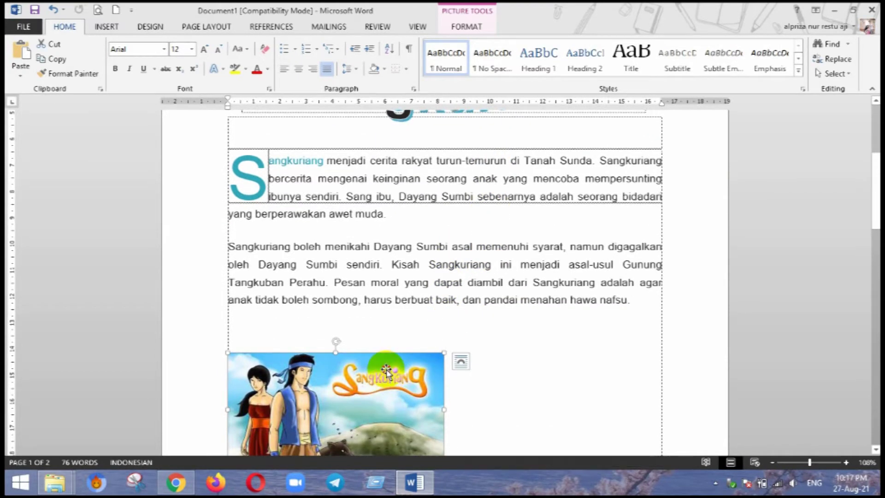
{"action": "left_click_drag", "start_coordinate": [388, 375], "coordinate": [391, 352]}
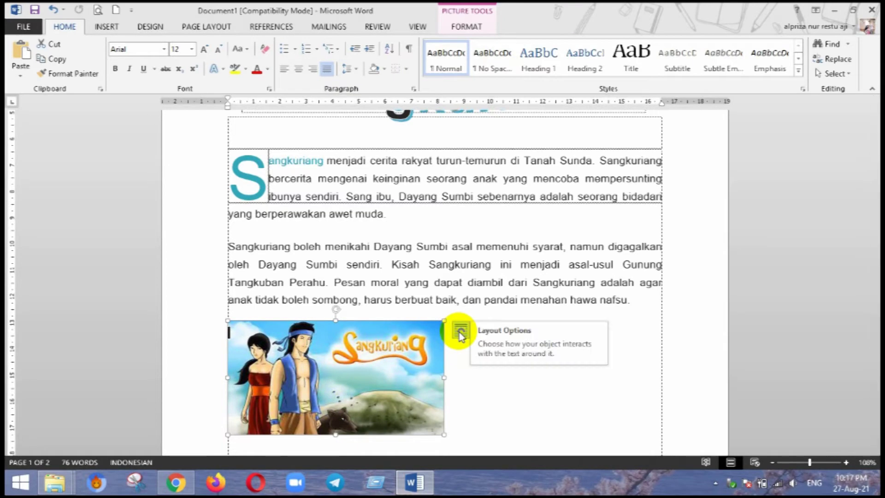
{"action": "left_click", "coordinate": [599, 220]}
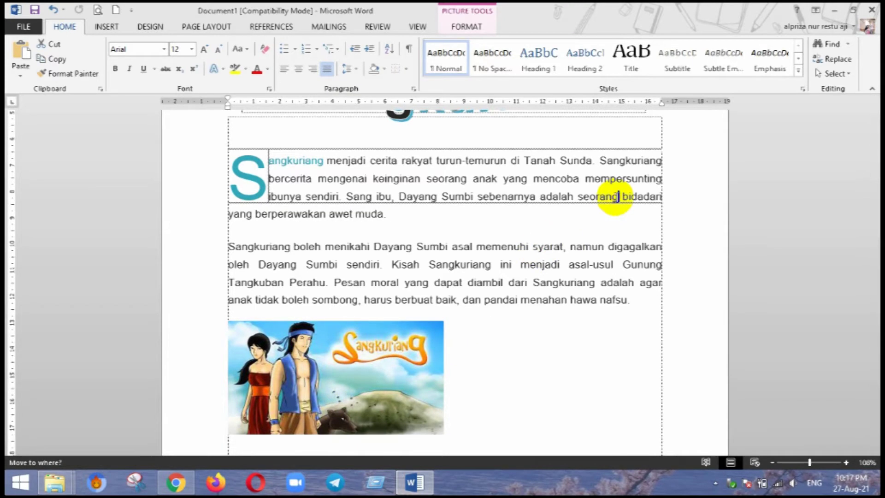
{"action": "left_click_drag", "start_coordinate": [616, 202], "coordinate": [618, 198]}
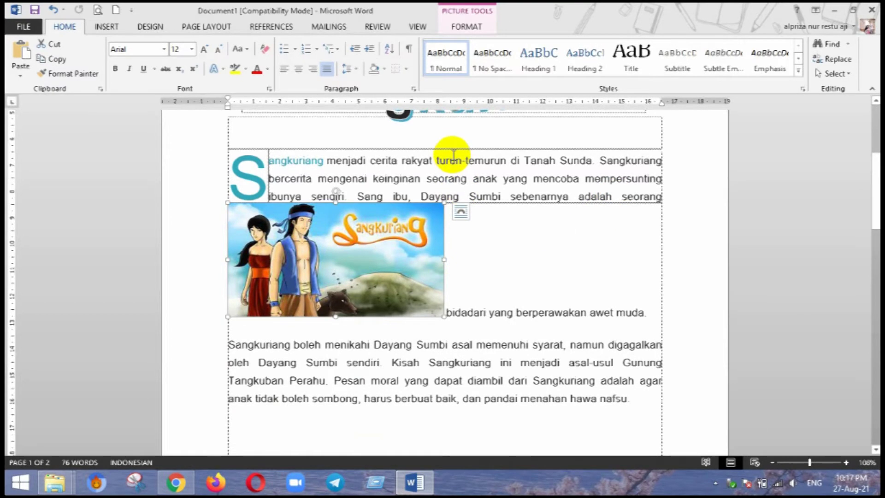
Step: Give the illustration Through text wrapping and drag it to the first paragraph's right side
{"action": "right_click", "coordinate": [369, 251]}
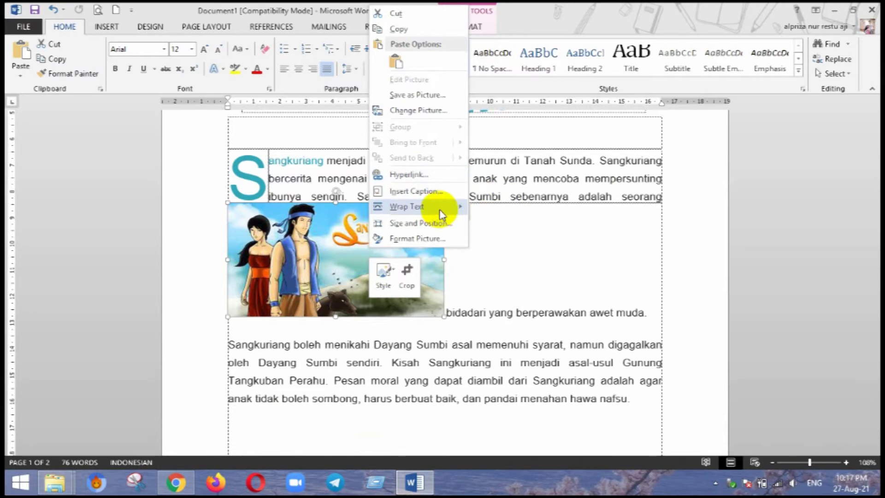
{"action": "left_click", "coordinate": [502, 224]}
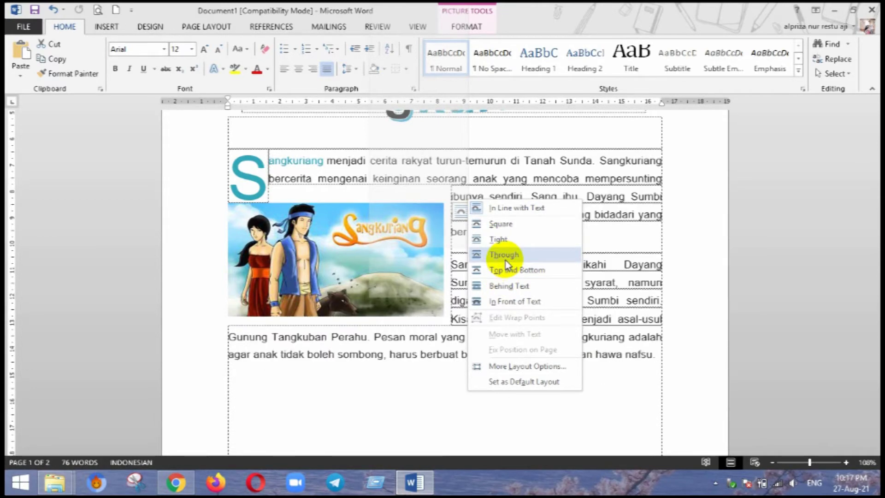
{"action": "left_click", "coordinate": [505, 256]}
{"action": "left_click_drag", "start_coordinate": [354, 229], "coordinate": [566, 193]}
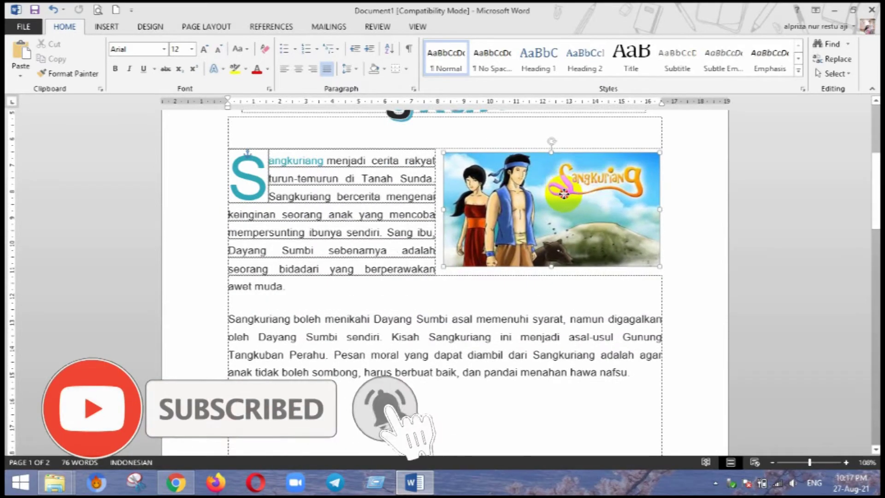
Step: Select download (1).jpg in the File Explorer Downloads folder
{"action": "scroll", "coordinate": [415, 350], "scroll_direction": "down", "scroll_amount": 1}
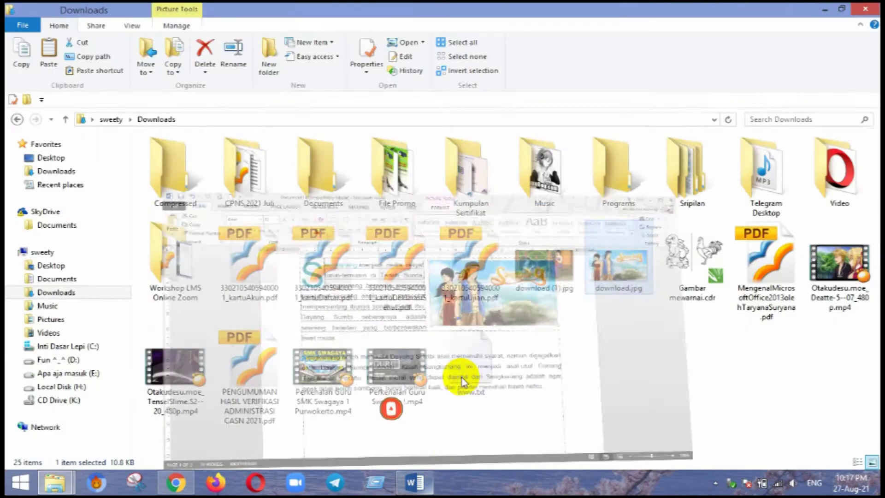
{"action": "left_click", "coordinate": [554, 281]}
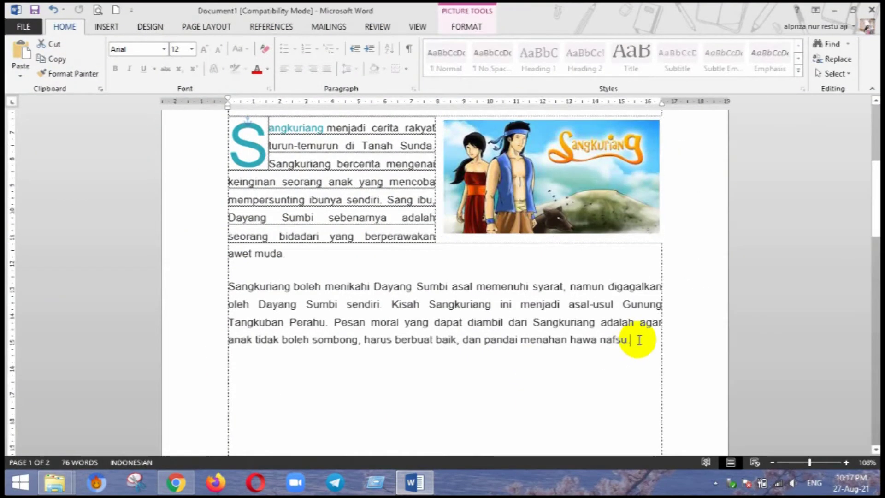
Step: Paste the second illustration below the story and drag it up slightly
{"action": "left_click", "coordinate": [636, 339]}
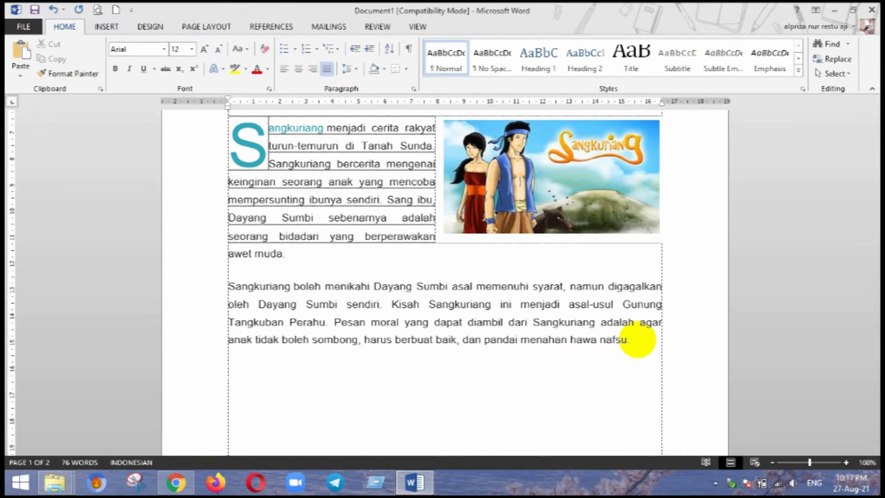
{"action": "key", "text": "ctrl+v"}
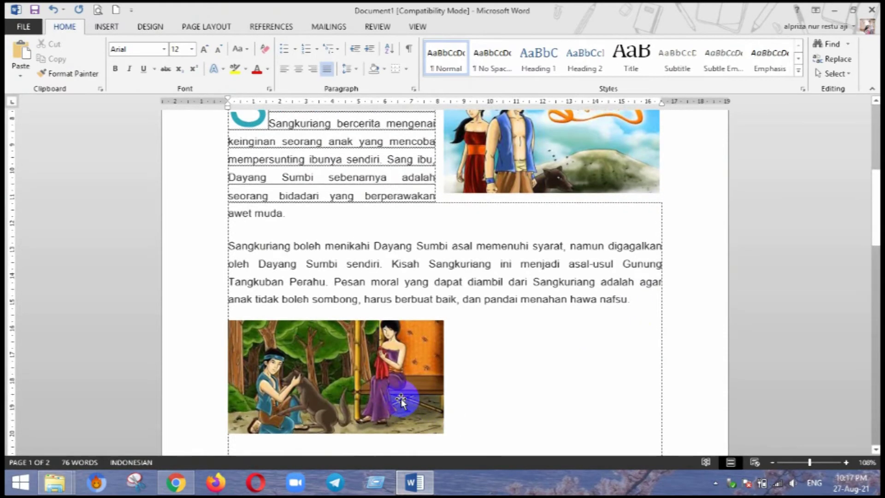
{"action": "left_click", "coordinate": [420, 369]}
{"action": "scroll", "coordinate": [423, 374], "scroll_direction": "up", "scroll_amount": 1}
{"action": "scroll", "coordinate": [422, 374], "scroll_direction": "up", "scroll_amount": 5}
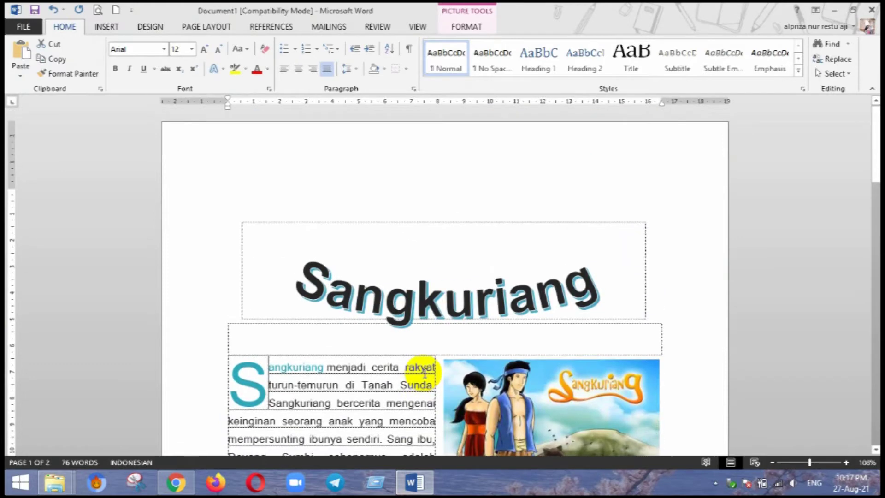
{"action": "scroll", "coordinate": [423, 373], "scroll_direction": "down", "scroll_amount": 2}
{"action": "scroll", "coordinate": [424, 372], "scroll_direction": "down", "scroll_amount": 2}
{"action": "scroll", "coordinate": [425, 372], "scroll_direction": "down", "scroll_amount": 3}
{"action": "left_click_drag", "start_coordinate": [355, 401], "coordinate": [353, 321]}
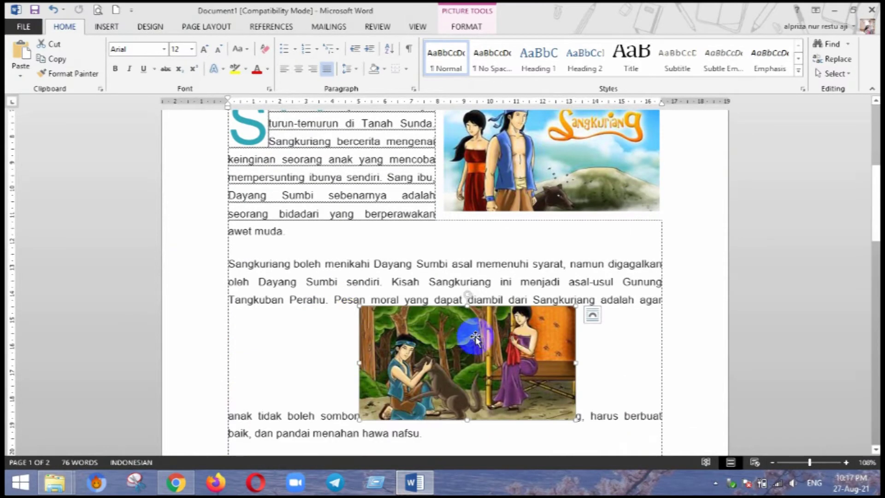
Step: Set the forest-and-dog illustration's wrapping to Behind Text
{"action": "left_click", "coordinate": [598, 315]}
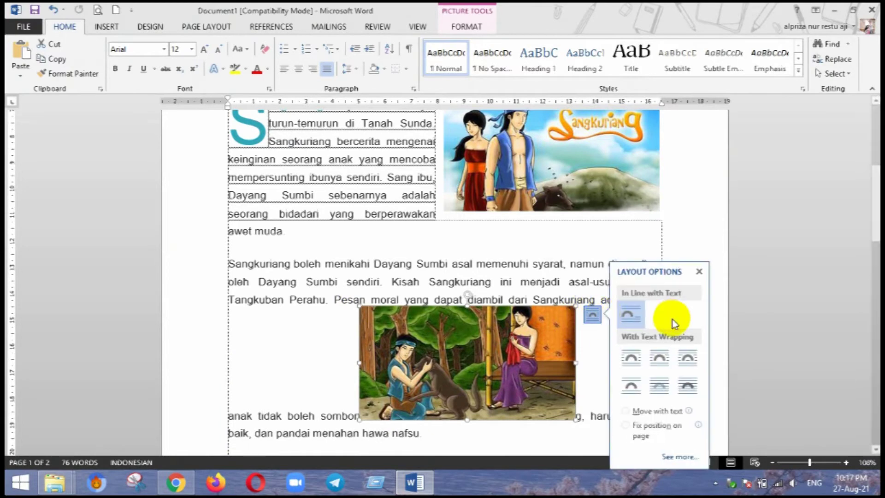
{"action": "left_click", "coordinate": [662, 382]}
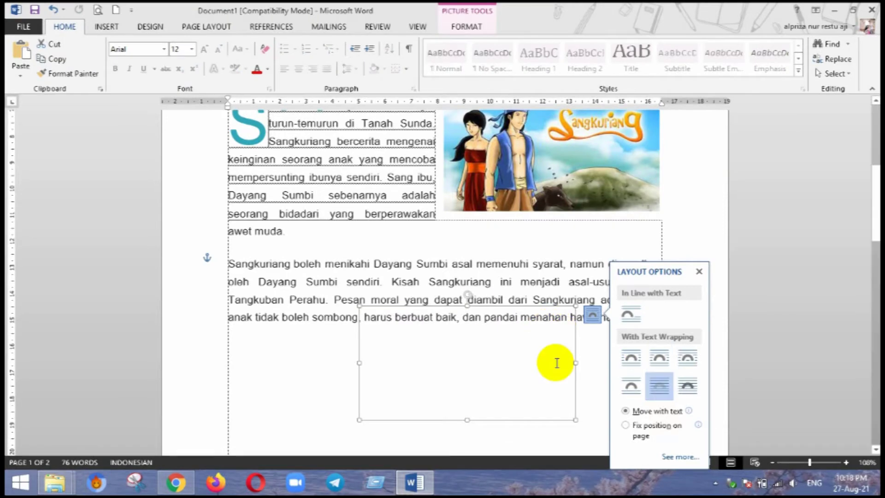
{"action": "left_click", "coordinate": [466, 236]}
{"action": "scroll", "coordinate": [516, 356], "scroll_direction": "down", "scroll_amount": 4}
{"action": "scroll", "coordinate": [516, 355], "scroll_direction": "down", "scroll_amount": 2}
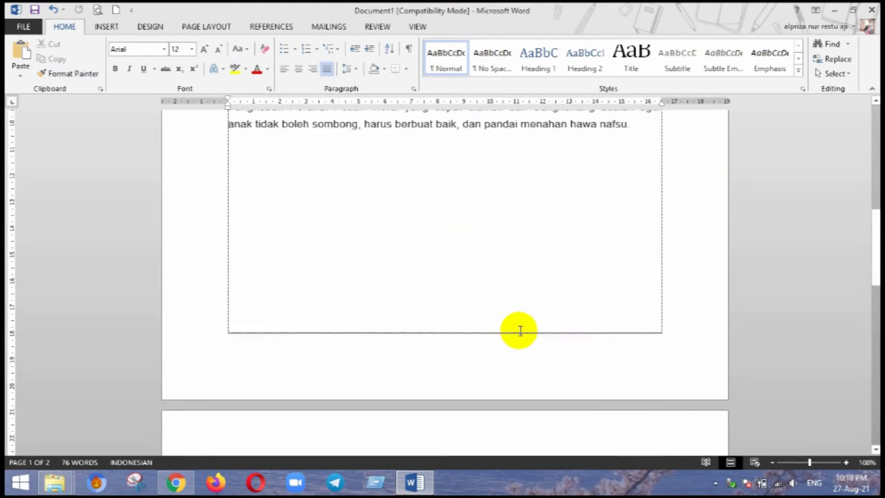
{"action": "scroll", "coordinate": [516, 331], "scroll_direction": "up", "scroll_amount": 7}
{"action": "scroll", "coordinate": [518, 332], "scroll_direction": "down", "scroll_amount": 3}
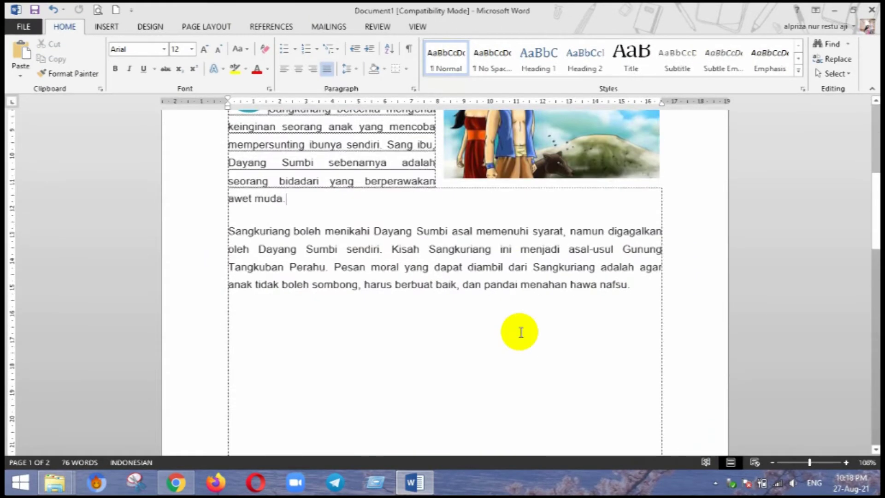
Step: Undo Behind Text, switch the illustration to In Front of Text, and move it over the first paragraph
{"action": "key", "text": "ctrl+v"}
{"action": "left_click", "coordinate": [520, 332]}
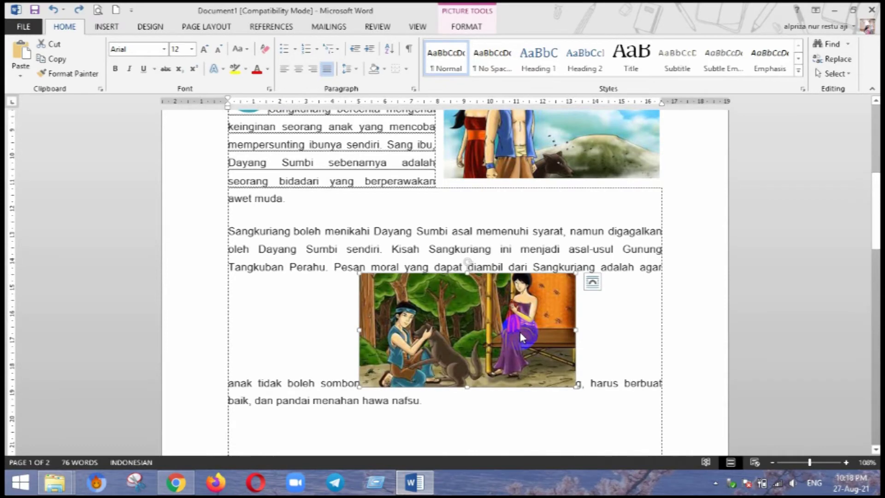
{"action": "right_click", "coordinate": [520, 332]}
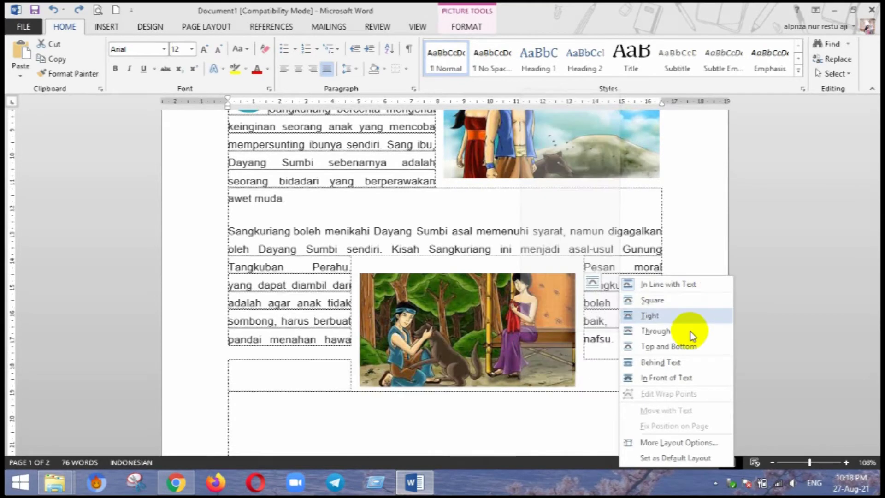
{"action": "left_click", "coordinate": [684, 377]}
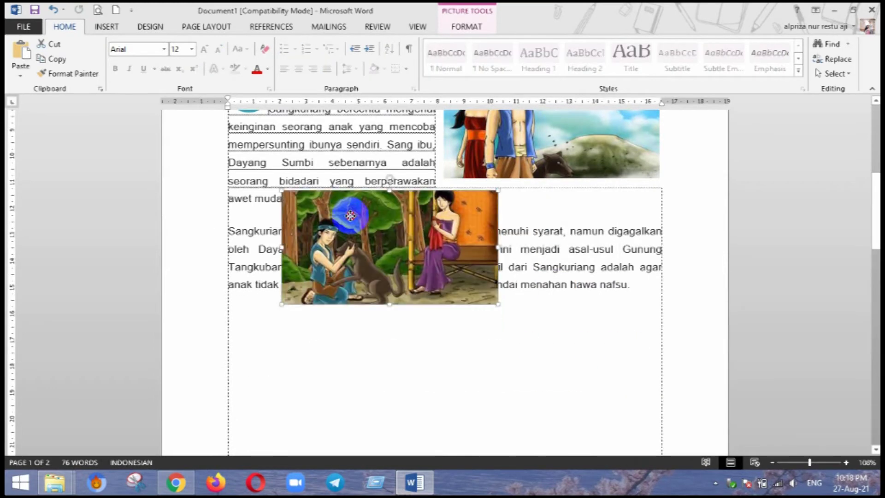
{"action": "mouse_move", "coordinate": [502, 318]}
{"action": "left_mouse_down"}
{"action": "mouse_move", "coordinate": [608, 270]}
{"action": "mouse_move", "coordinate": [331, 278]}
{"action": "left_mouse_up"}
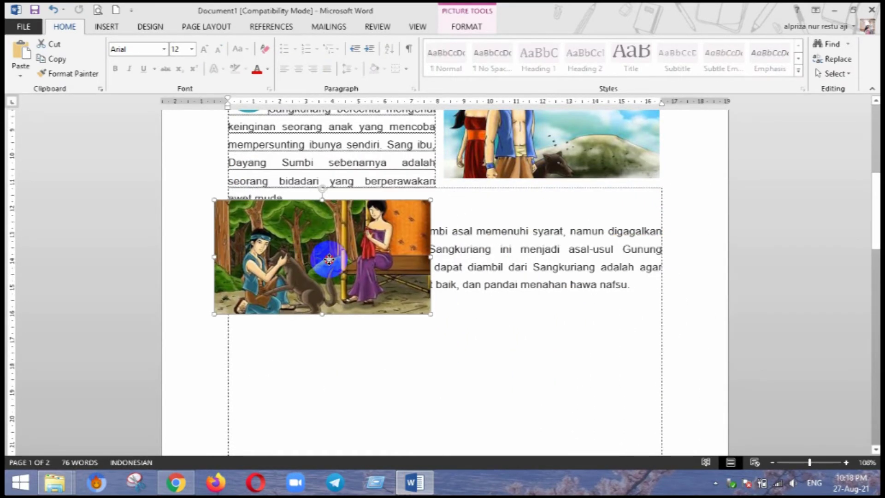
{"action": "scroll", "coordinate": [450, 257], "scroll_direction": "up", "scroll_amount": 2}
{"action": "scroll", "coordinate": [408, 227], "scroll_direction": "up", "scroll_amount": 3}
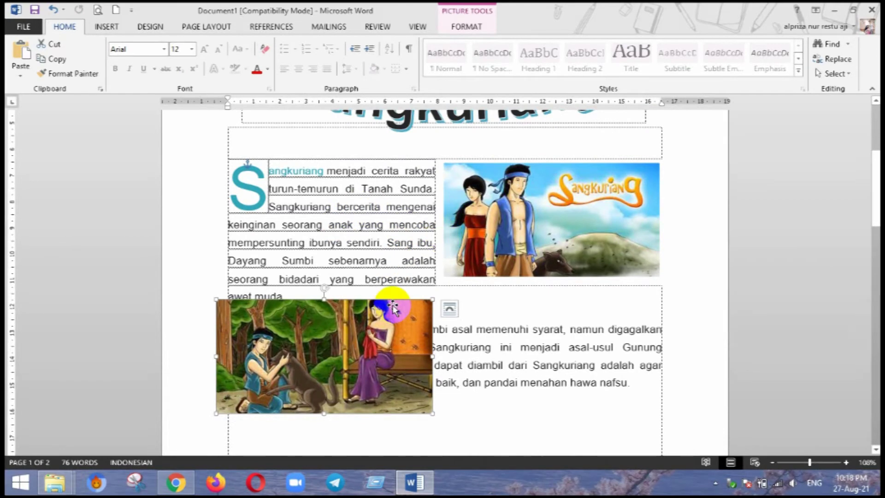
{"action": "mouse_move", "coordinate": [385, 369]}
{"action": "left_mouse_down"}
{"action": "mouse_move", "coordinate": [394, 311]}
{"action": "mouse_move", "coordinate": [386, 304]}
{"action": "left_mouse_up"}
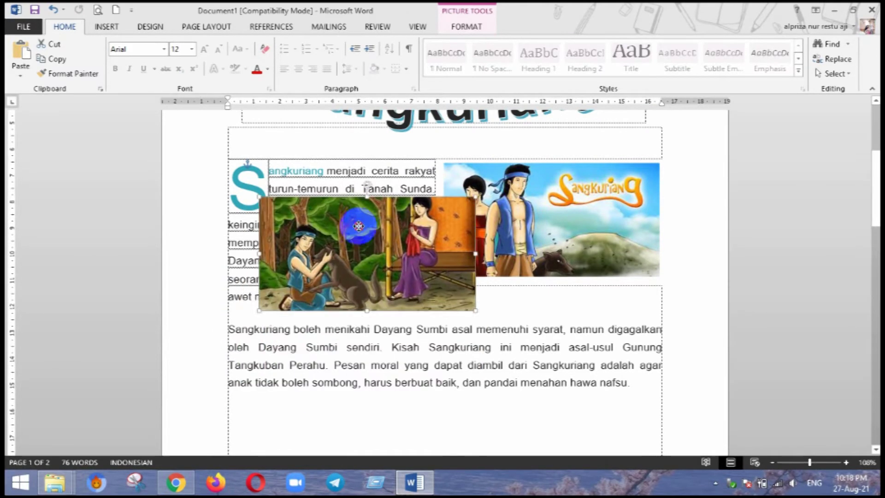
Step: Wrap the illustration Square, move it into the second paragraph, then set it Behind Text
{"action": "right_click", "coordinate": [386, 304]}
{"action": "mouse_move", "coordinate": [424, 263]}
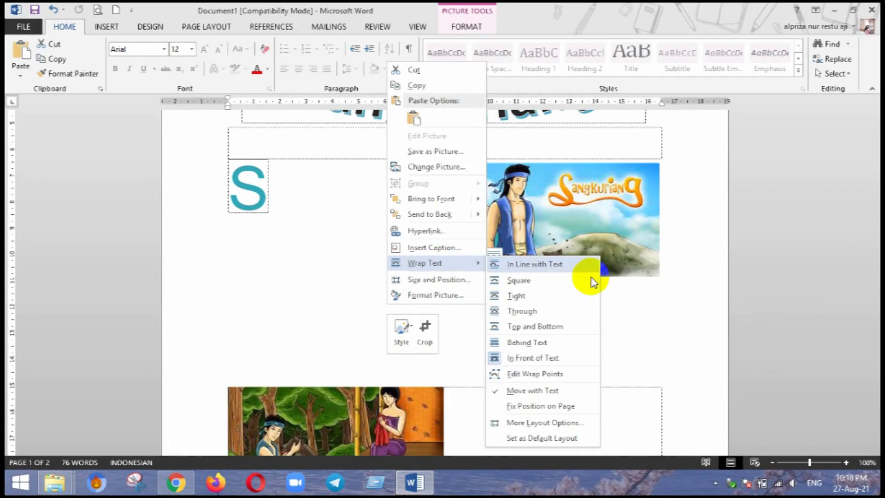
{"action": "left_click", "coordinate": [538, 281]}
{"action": "left_click_drag", "start_coordinate": [407, 293], "coordinate": [510, 267]}
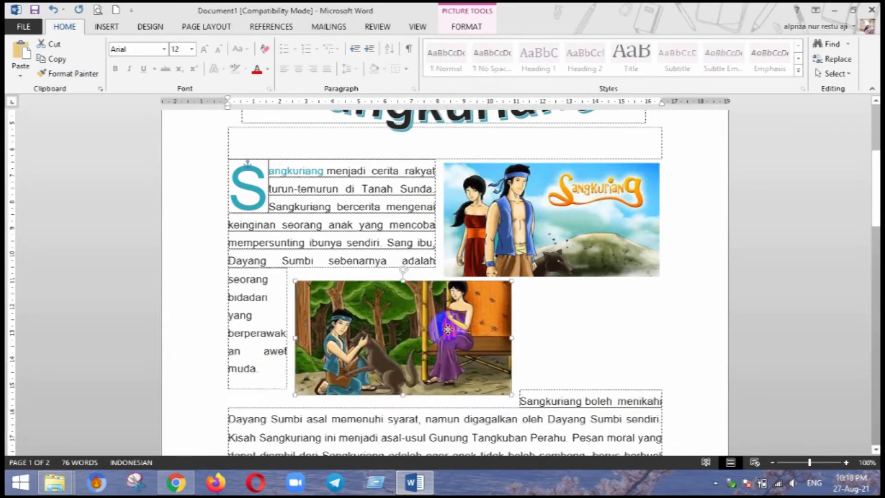
{"action": "scroll", "coordinate": [509, 267], "scroll_direction": "down", "scroll_amount": 3}
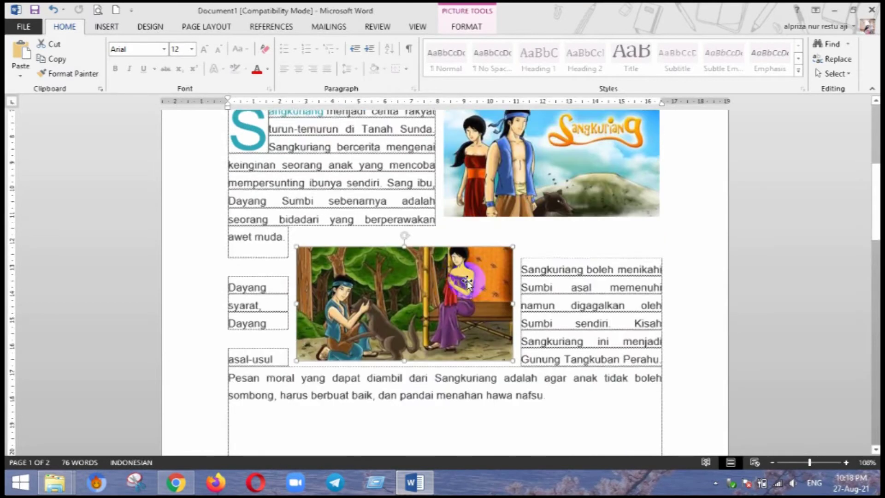
{"action": "right_click", "coordinate": [415, 293]}
{"action": "left_click", "coordinate": [460, 248]}
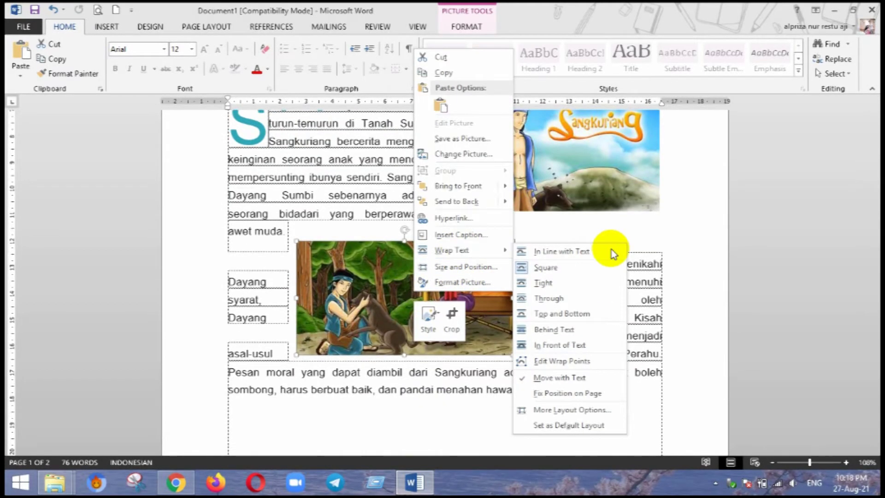
{"action": "left_click", "coordinate": [571, 330]}
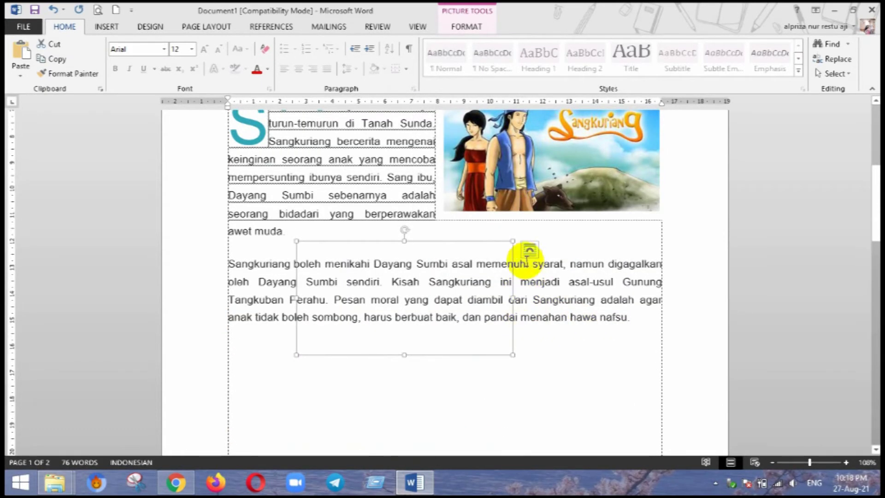
Step: Try enlarging the illustration, then undo the resize to keep its original size
{"action": "left_click_drag", "start_coordinate": [510, 353], "coordinate": [651, 427]}
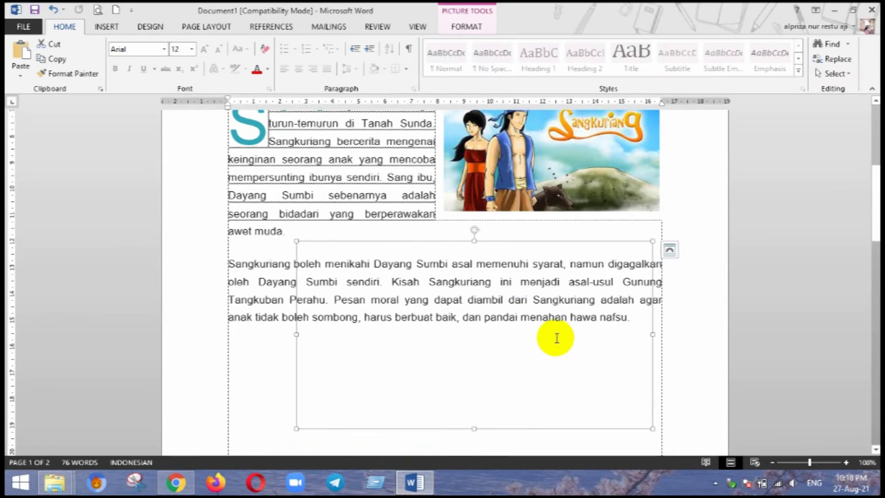
{"action": "left_click", "coordinate": [532, 294]}
{"action": "left_click_drag", "start_coordinate": [533, 219], "coordinate": [540, 245]}
{"action": "scroll", "coordinate": [474, 290], "scroll_direction": "up", "scroll_amount": 5}
{"action": "scroll", "coordinate": [444, 335], "scroll_direction": "down", "scroll_amount": 5}
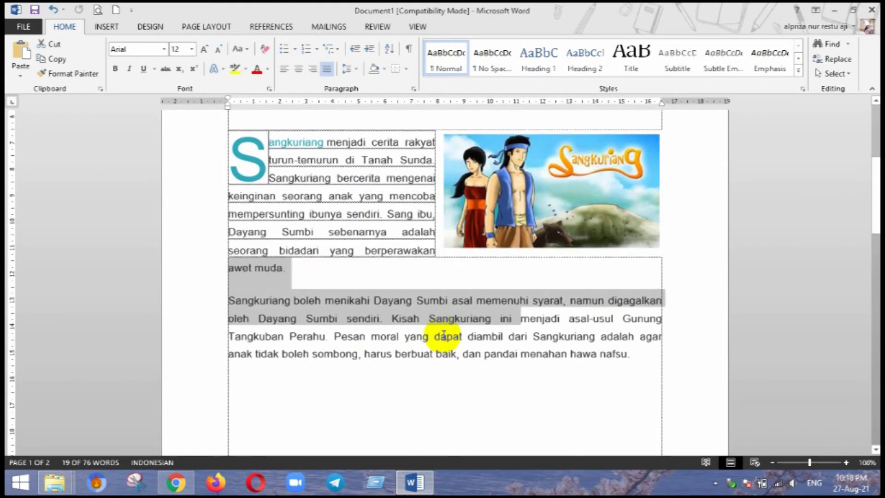
{"action": "scroll", "coordinate": [444, 335], "scroll_direction": "down", "scroll_amount": 5}
{"action": "scroll", "coordinate": [443, 334], "scroll_direction": "down", "scroll_amount": 2}
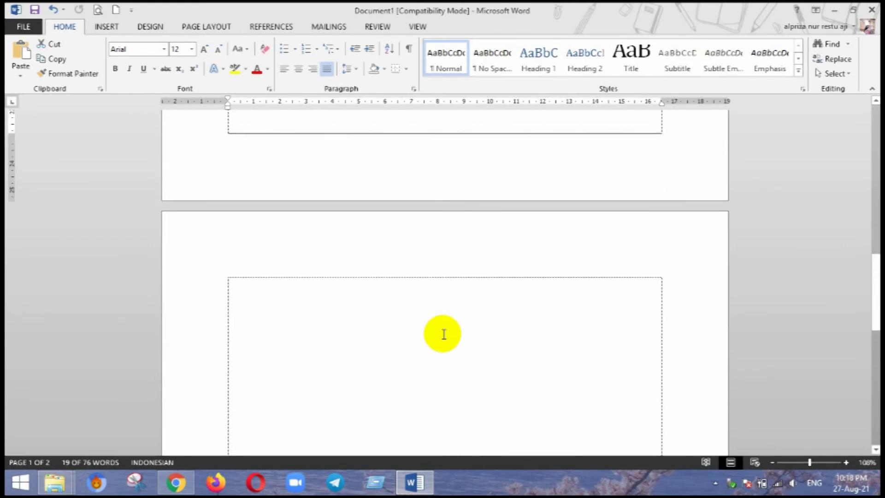
{"action": "key", "text": "ctrl+z"}
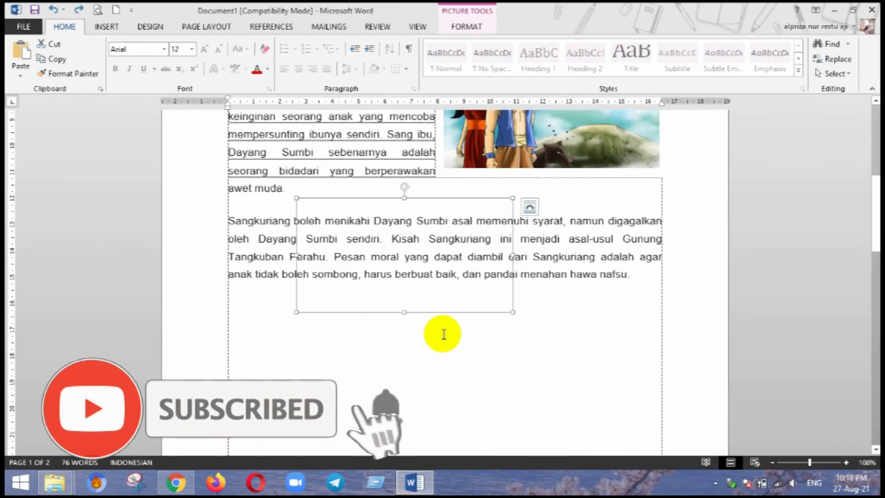
Step: Set the forest-and-dog illustration's layout option to Through wrapping
{"action": "left_click", "coordinate": [530, 207]}
{"action": "left_click", "coordinate": [595, 322]}
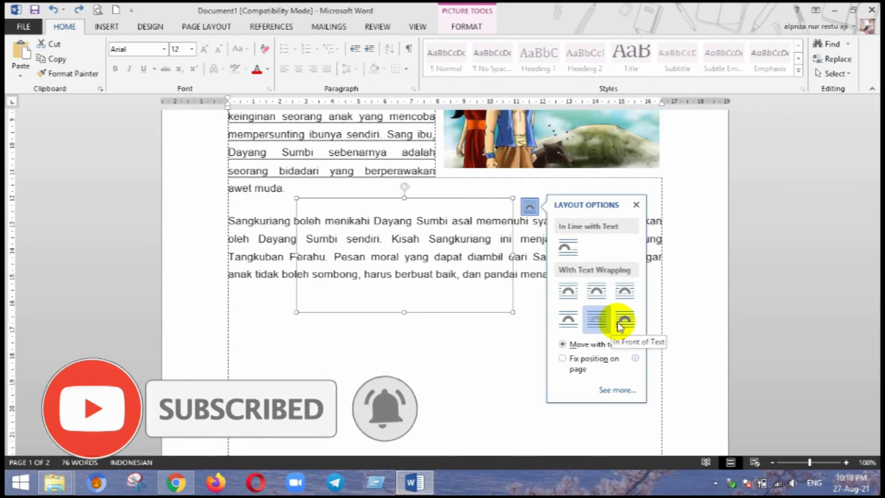
{"action": "left_click", "coordinate": [623, 291]}
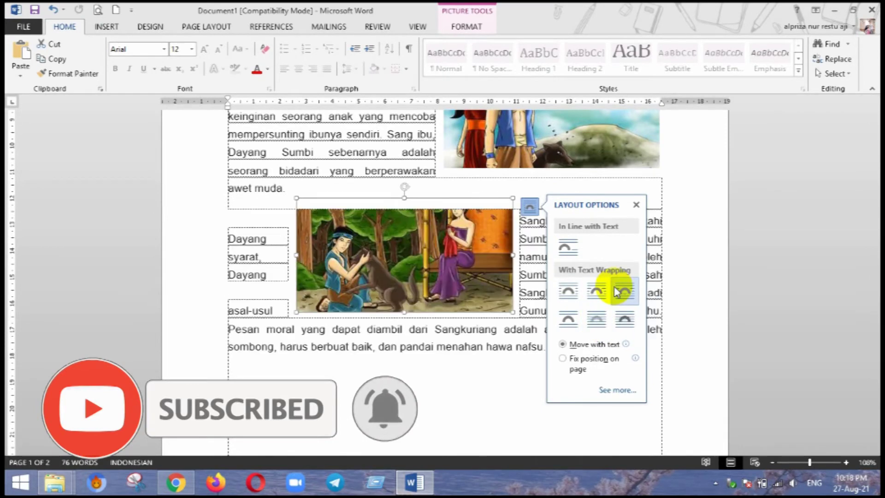
Step: Position the illustration at the left margin just below the second paragraph's first line
{"action": "mouse_move", "coordinate": [441, 272]}
{"action": "left_mouse_down"}
{"action": "mouse_move", "coordinate": [378, 273]}
{"action": "mouse_move", "coordinate": [336, 235]}
{"action": "mouse_move", "coordinate": [336, 214]}
{"action": "left_mouse_up"}
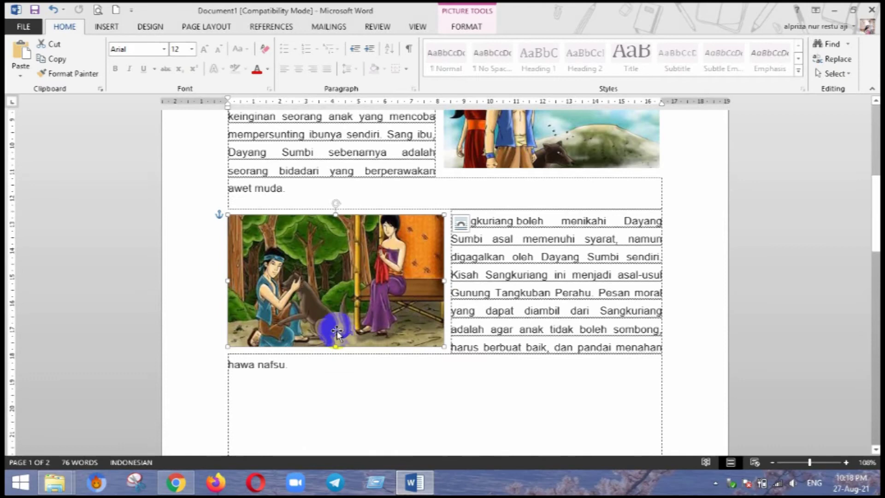
{"action": "left_click_drag", "start_coordinate": [331, 344], "coordinate": [334, 367]}
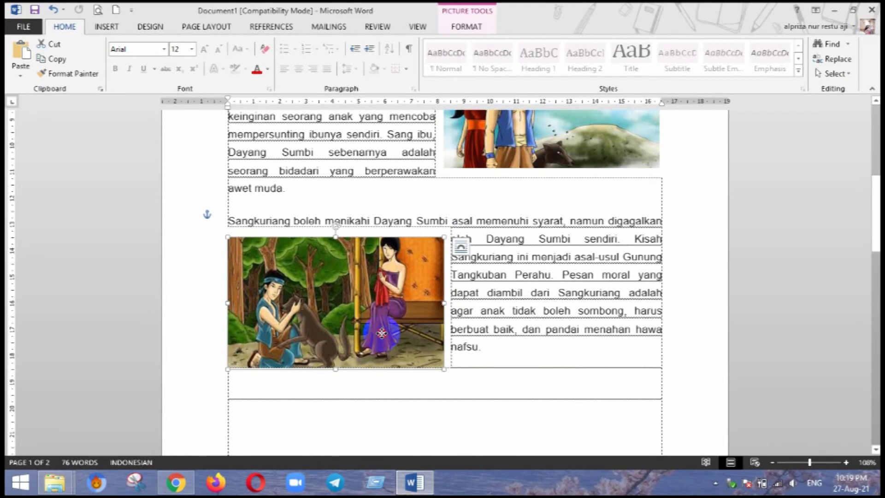
{"action": "left_click", "coordinate": [579, 350]}
{"action": "scroll", "coordinate": [581, 357], "scroll_direction": "up", "scroll_amount": 4}
{"action": "scroll", "coordinate": [582, 358], "scroll_direction": "up", "scroll_amount": 2}
{"action": "scroll", "coordinate": [582, 358], "scroll_direction": "down", "scroll_amount": 2}
{"action": "scroll", "coordinate": [582, 356], "scroll_direction": "down", "scroll_amount": 1}
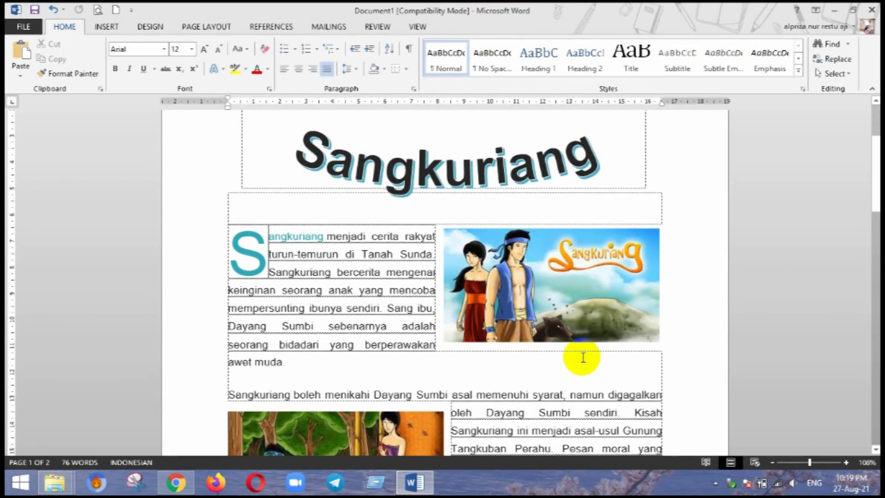
{"action": "scroll", "coordinate": [584, 354], "scroll_direction": "down", "scroll_amount": 1}
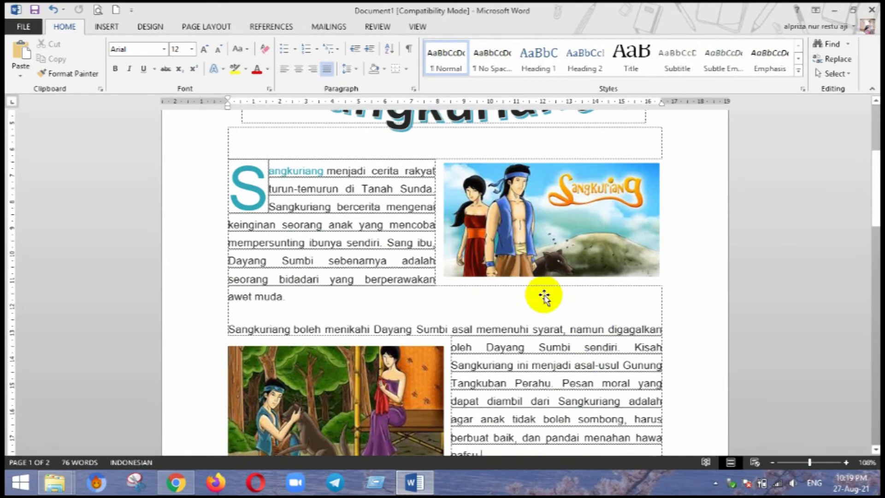
{"action": "scroll", "coordinate": [543, 295], "scroll_direction": "up", "scroll_amount": 3}
{"action": "scroll", "coordinate": [543, 293], "scroll_direction": "down", "scroll_amount": 2}
{"action": "scroll", "coordinate": [543, 295], "scroll_direction": "down", "scroll_amount": 1}
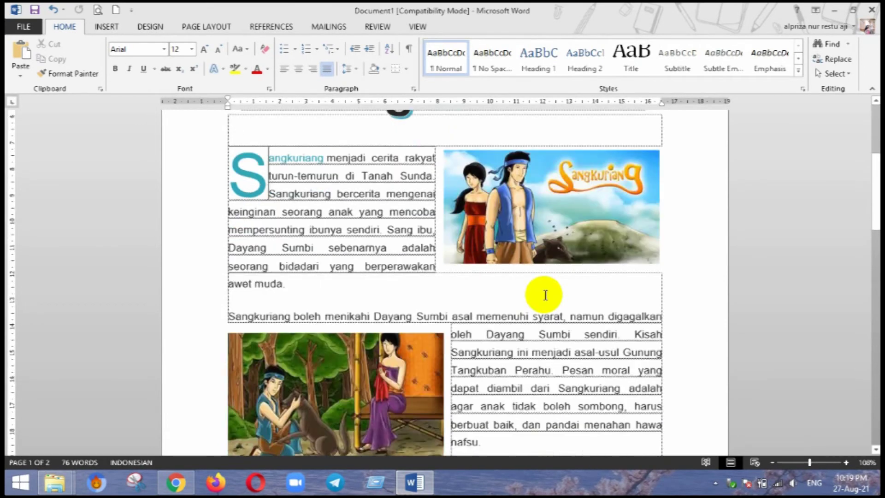